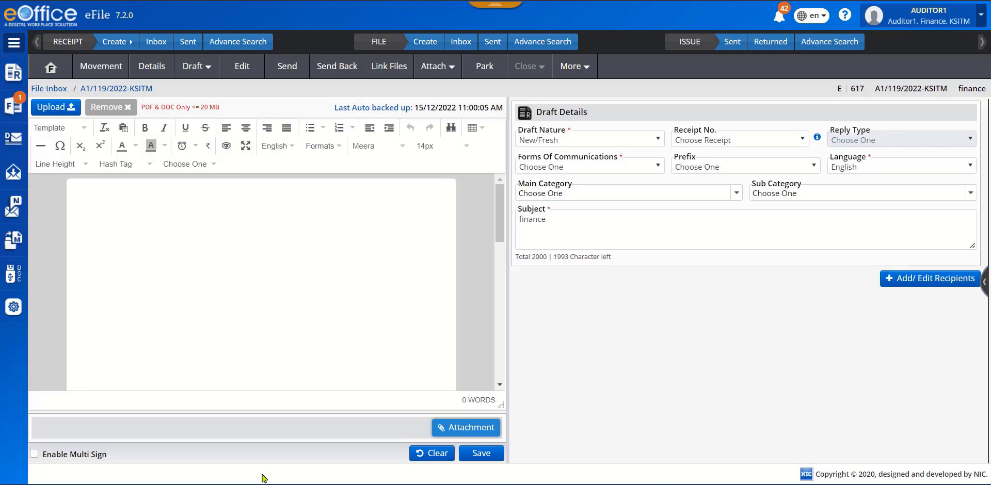
# Step: Open file A1/119/2022-KSITM from the file inbox, review its editable cover details and save them
pyautogui.click(460, 42)
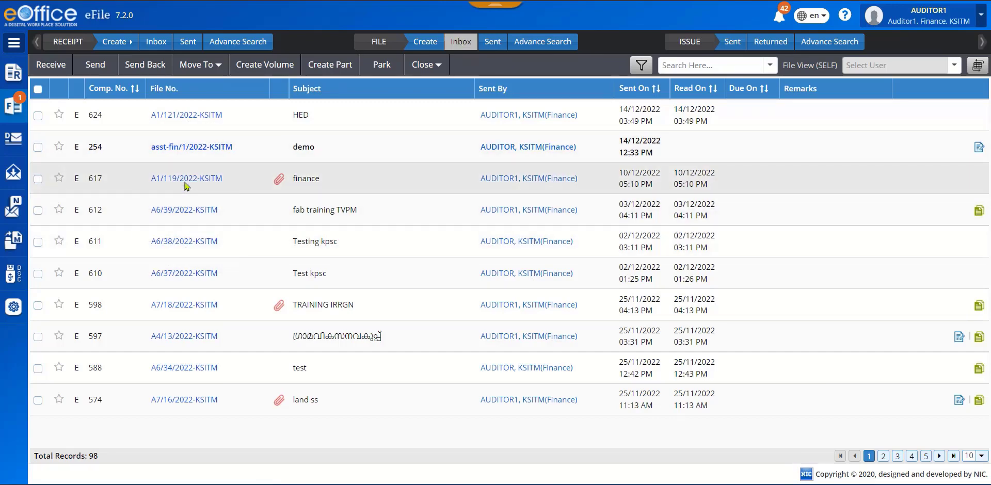
pyautogui.click(187, 179)
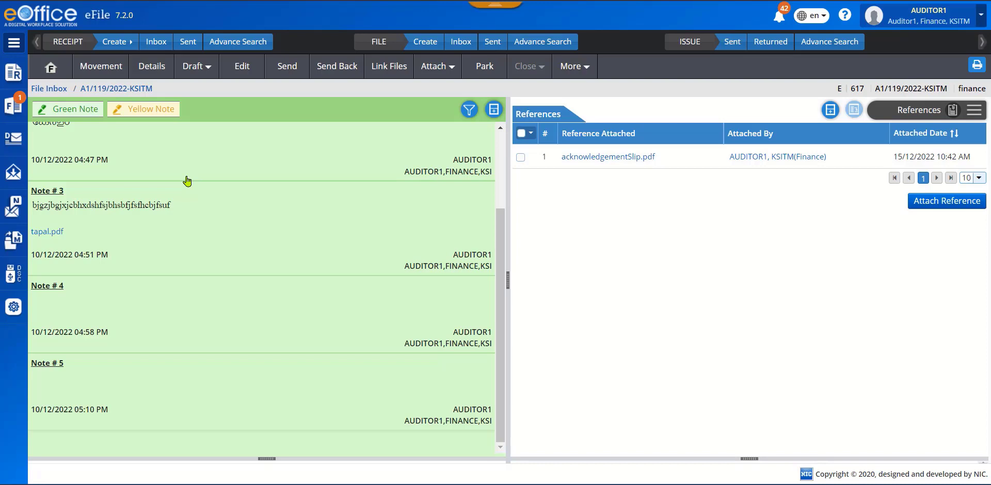
pyautogui.click(241, 67)
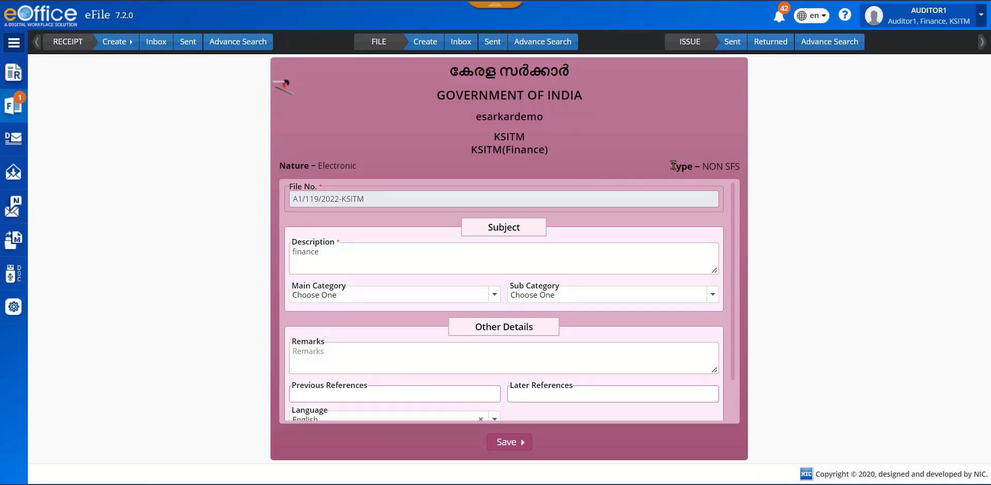
pyautogui.click(401, 258)
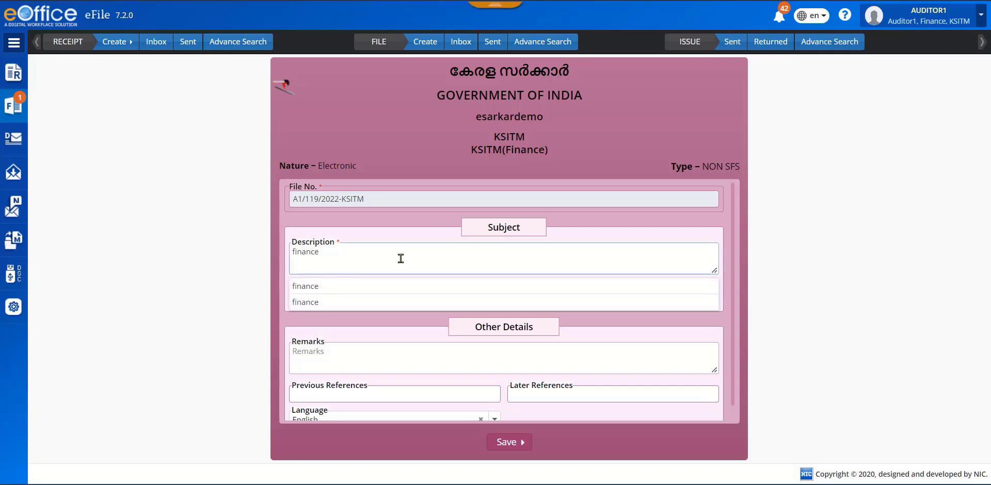
pyautogui.click(401, 298)
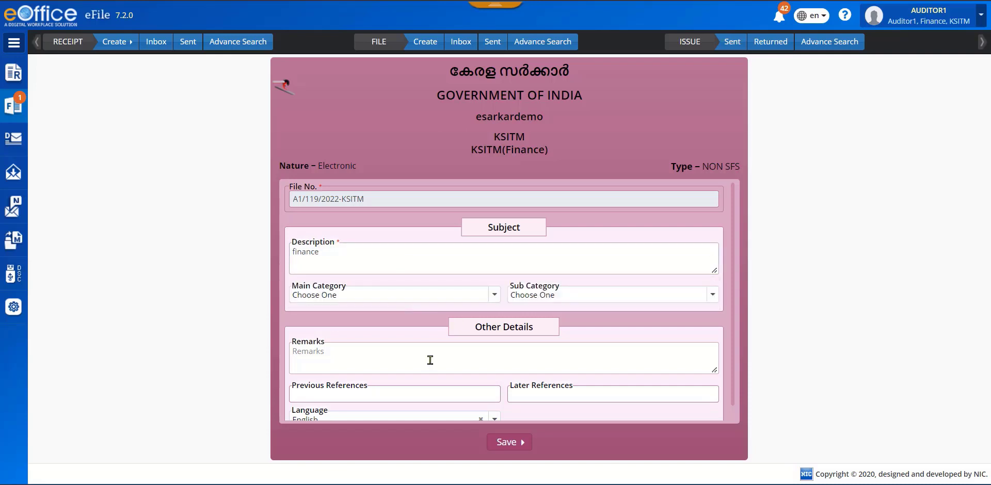
pyautogui.scroll(-1, 430, 361)
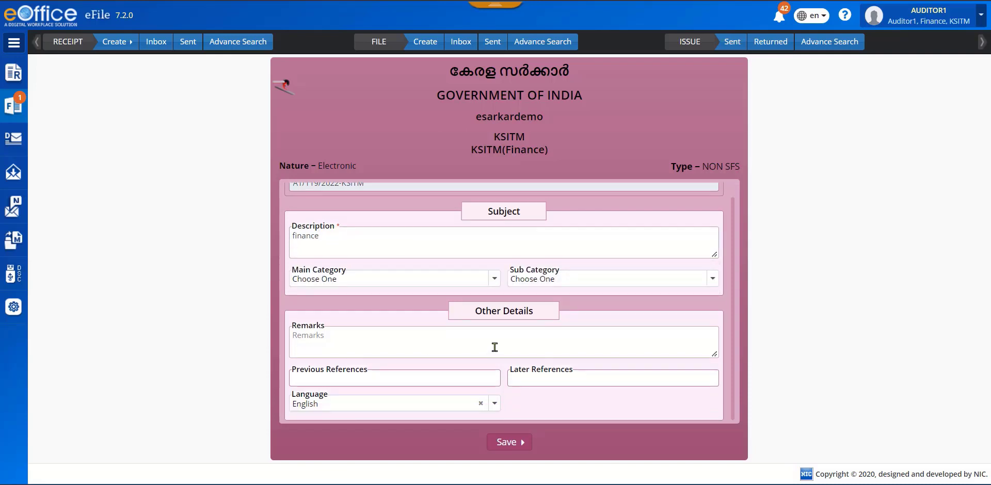
pyautogui.click(507, 444)
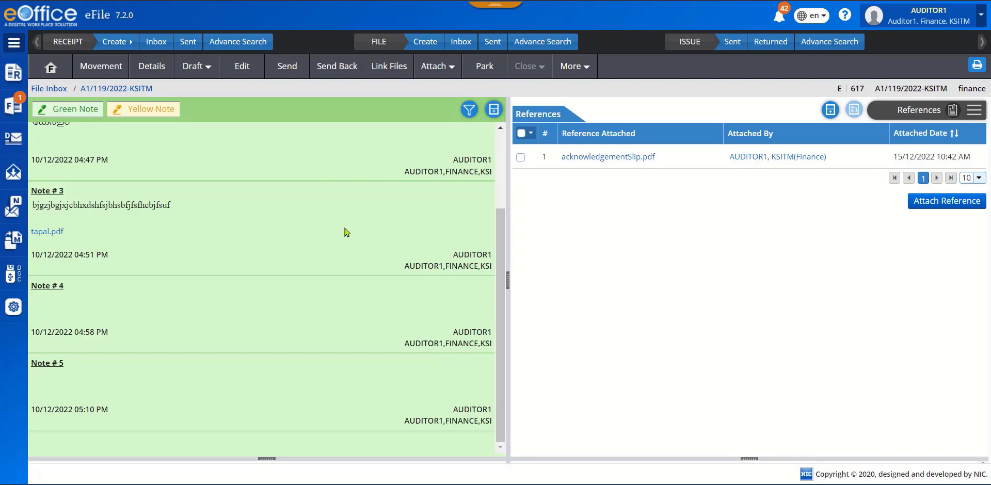
# Step: Choose file A1/118/2022-KSITM for attachment with the remarks "sample remarks", and close the form without attaching it
pyautogui.click(453, 70)
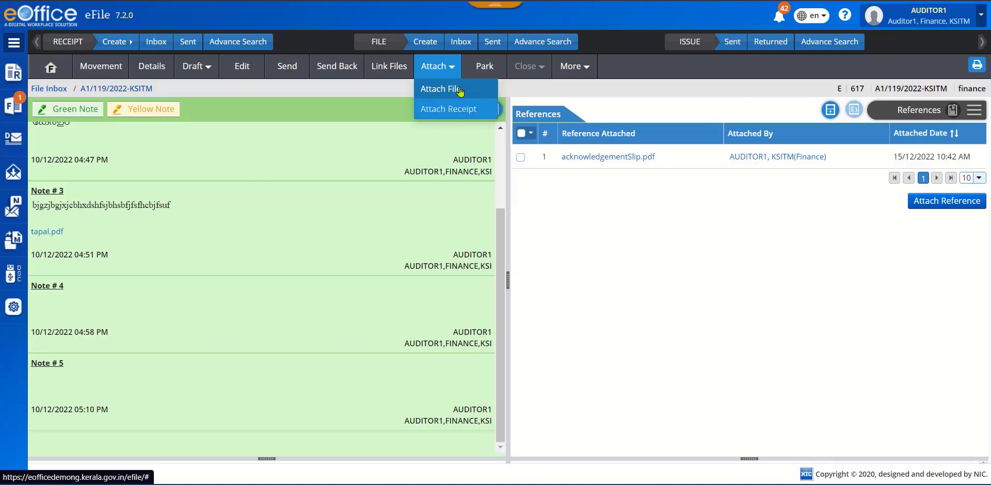
pyautogui.click(460, 90)
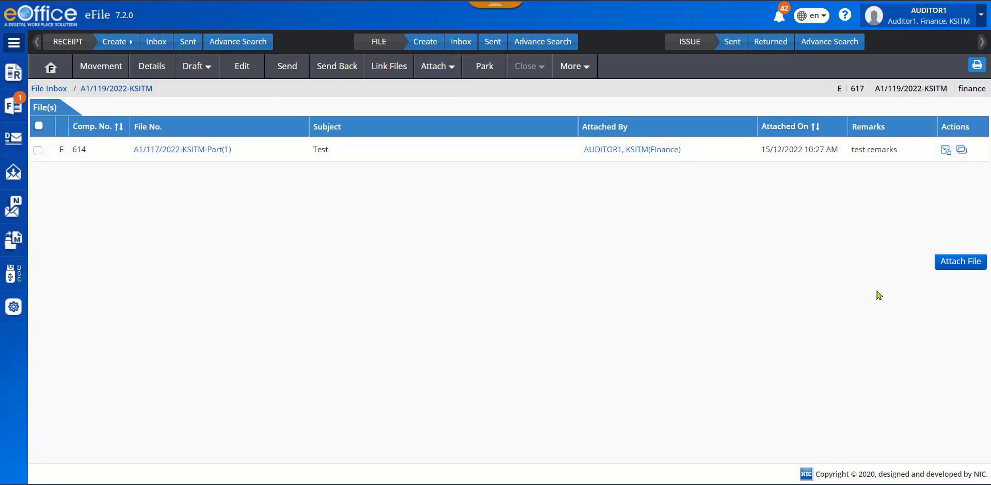
pyautogui.click(954, 269)
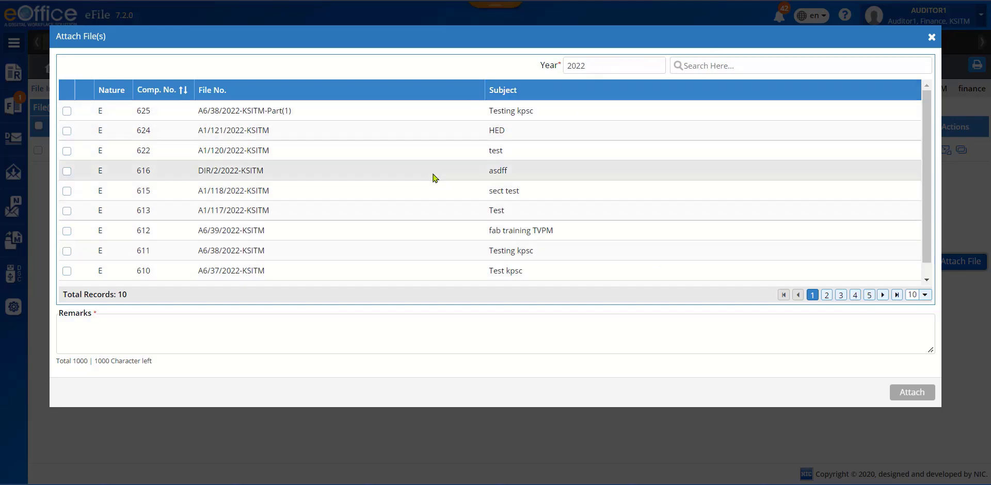
pyautogui.click(67, 191)
pyautogui.click(161, 323)
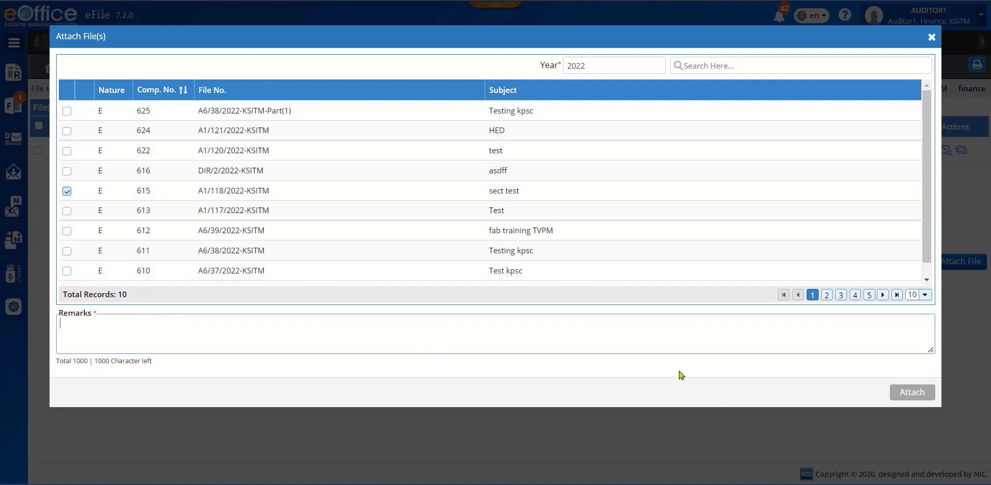
pyautogui.write('sample remarks')
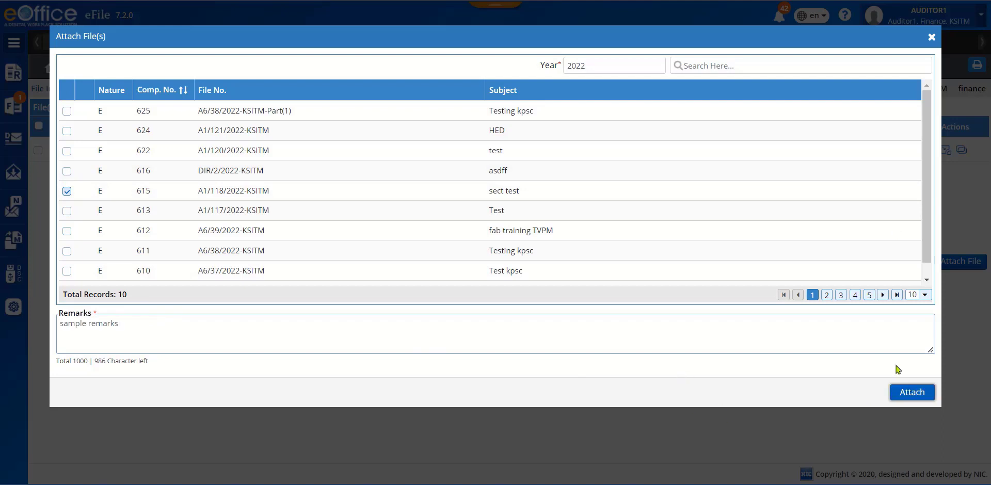
pyautogui.click(932, 38)
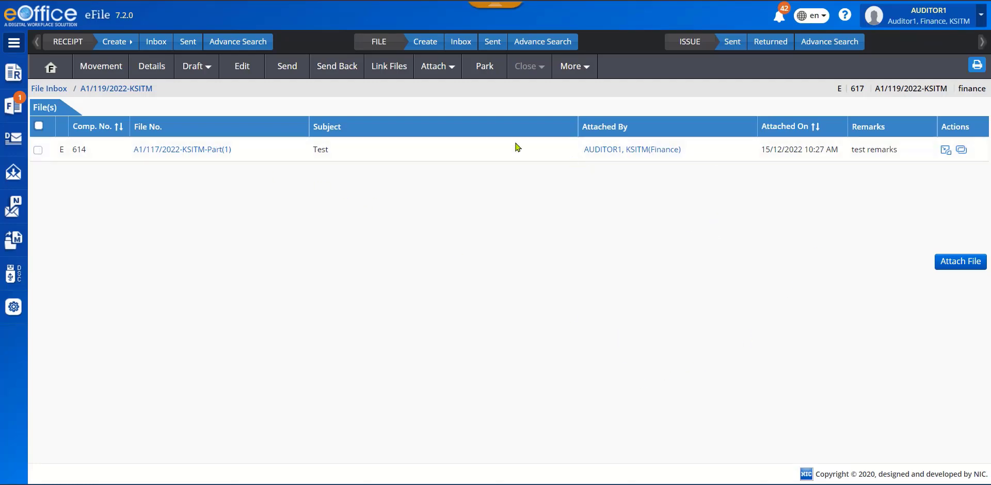
# Step: For attached file A1/117/2022-KSITM-Part(1), choose A1/2/2022-KSITM as the file to put it in, and cancel without attaching
pyautogui.click(443, 67)
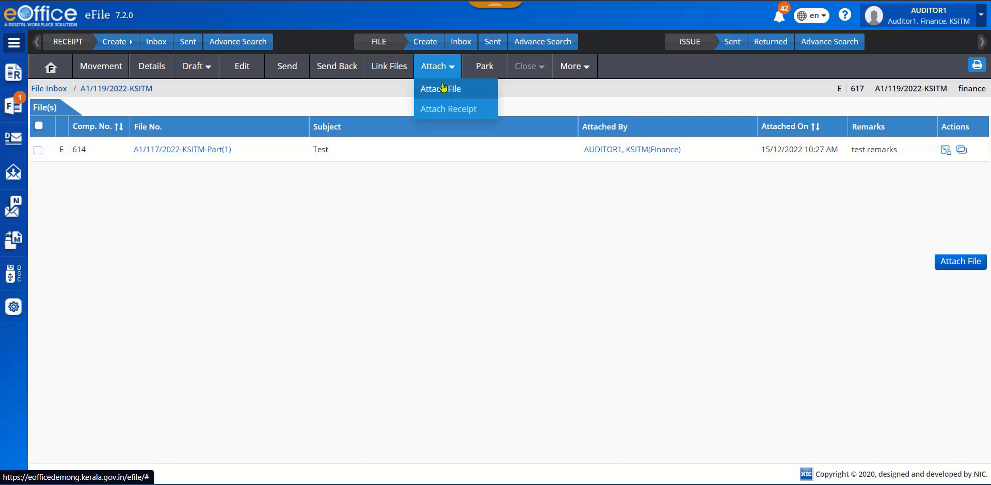
pyautogui.click(443, 91)
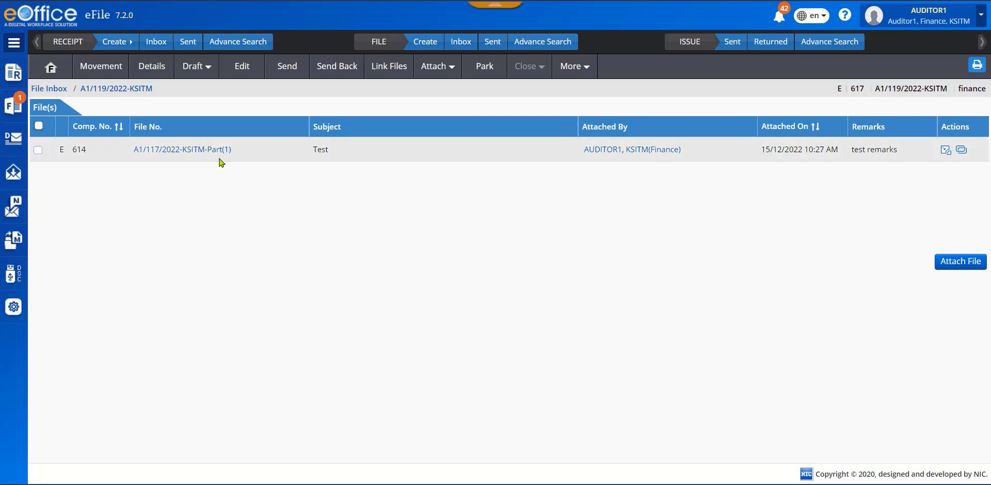
pyautogui.click(962, 150)
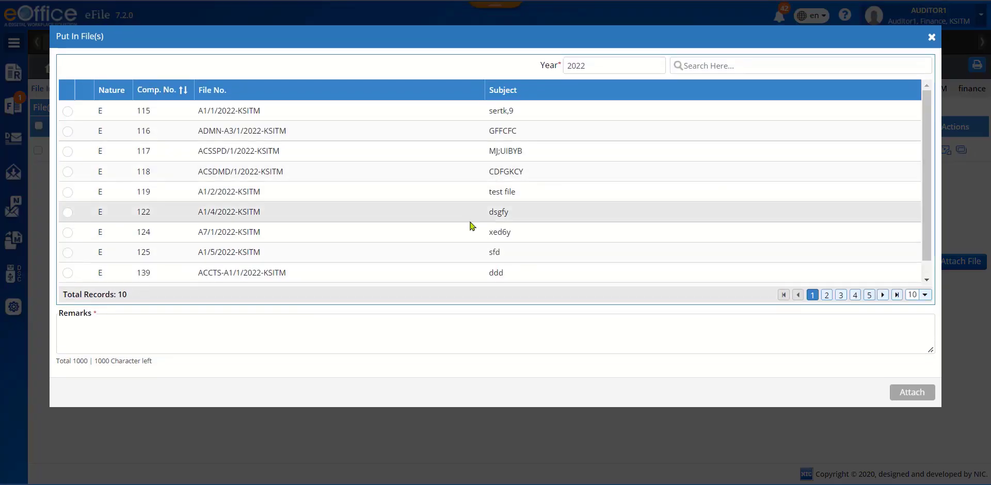
pyautogui.click(68, 192)
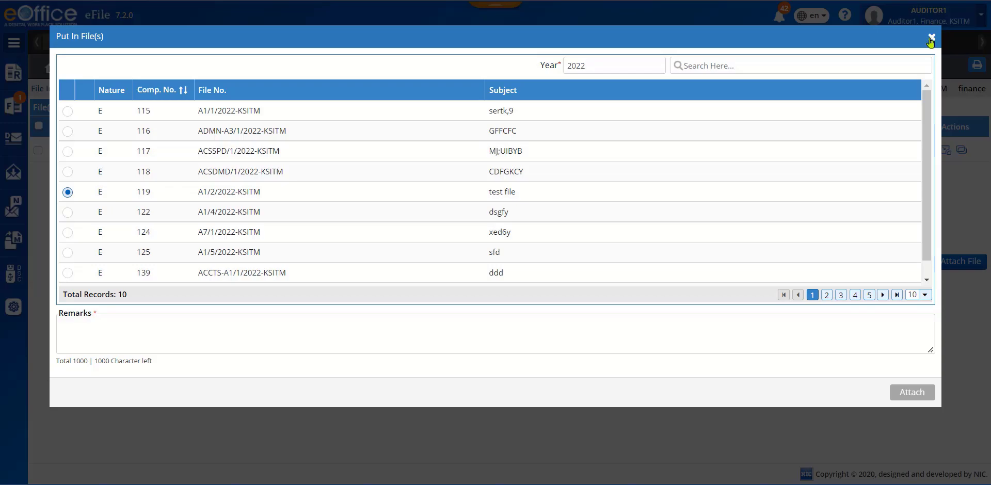
pyautogui.click(933, 37)
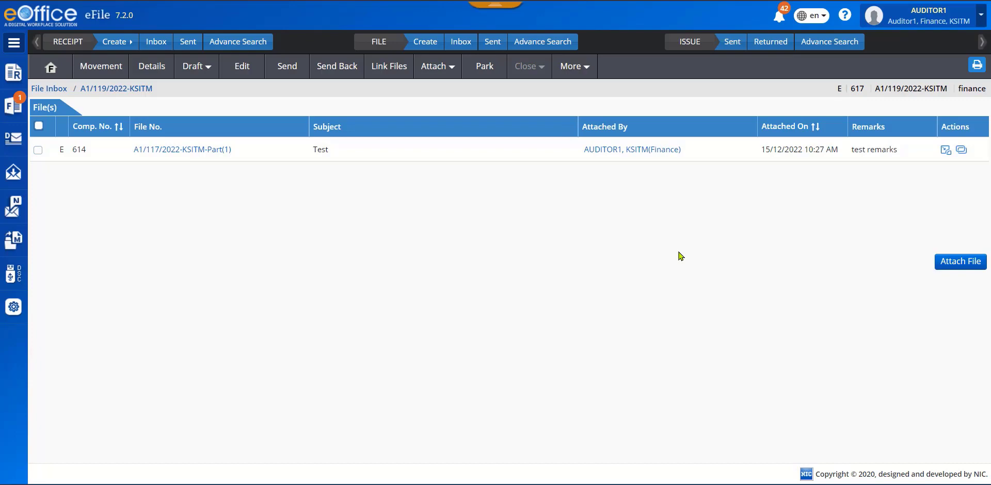
pyautogui.click(964, 264)
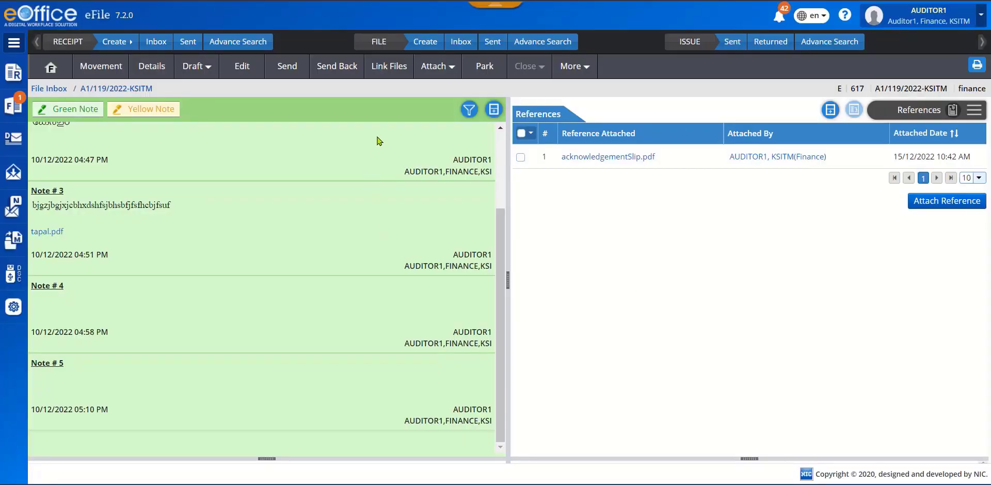
# Step: Select file A1/4/2022-KSITM as a file to link, and close the selection without linking it
pyautogui.click(387, 67)
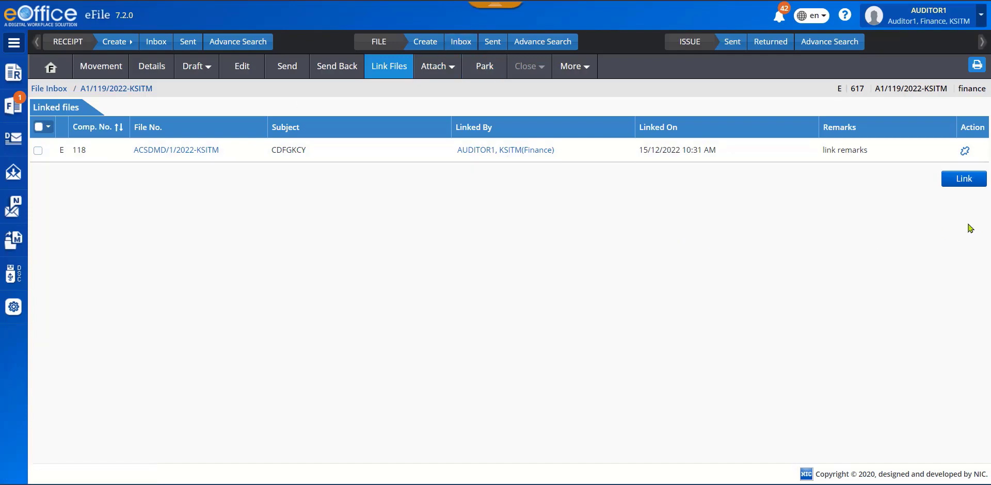
pyautogui.click(965, 180)
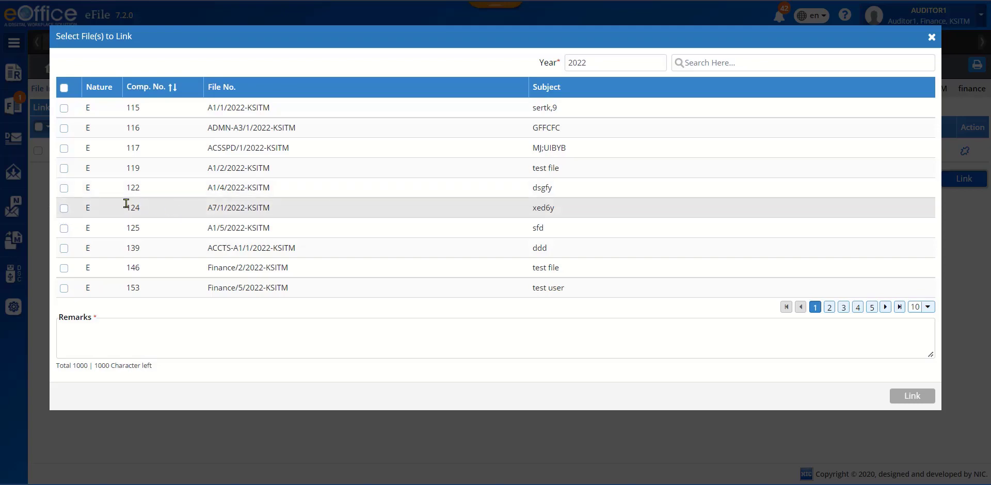
pyautogui.click(64, 188)
pyautogui.click(932, 37)
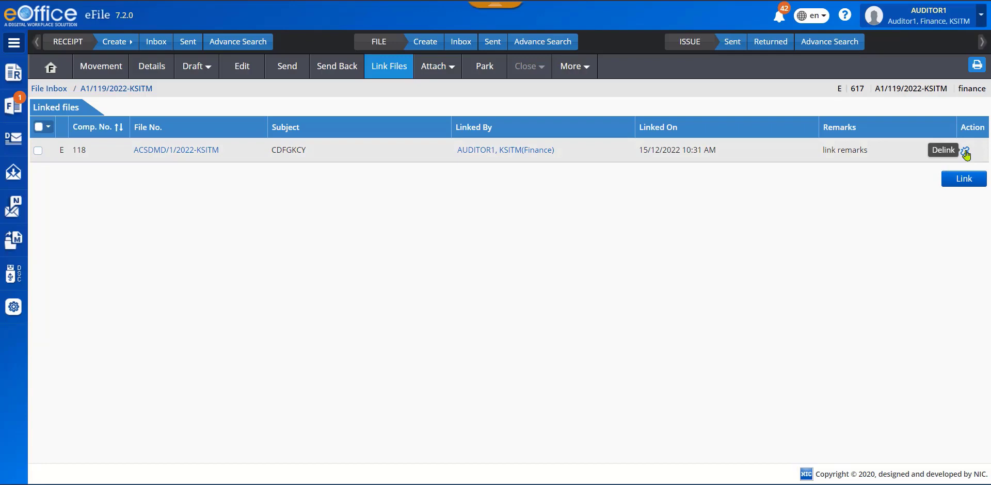
# Step: Check the Delink option for linked file ACSDMD/1/2022-KSITM, view that file's contents and return to A1/119/2022-KSITM
pyautogui.click(38, 152)
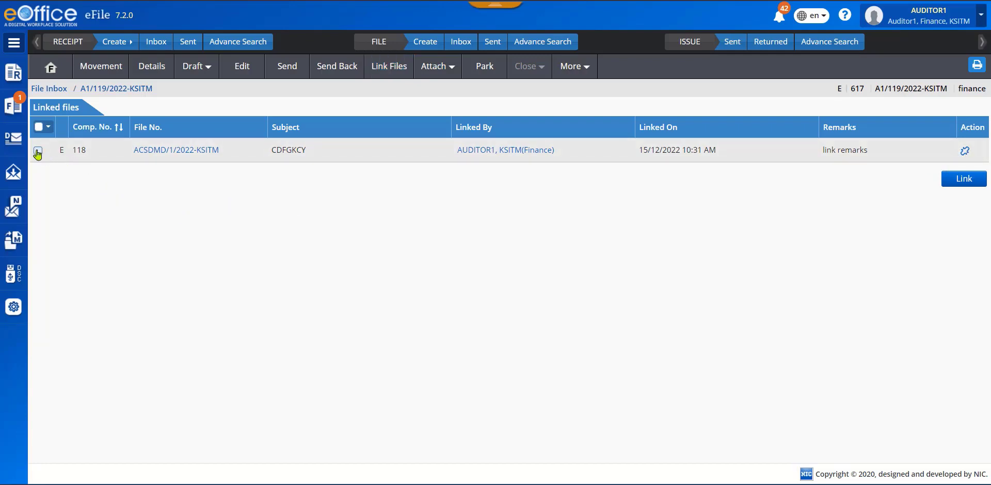
pyautogui.click(48, 127)
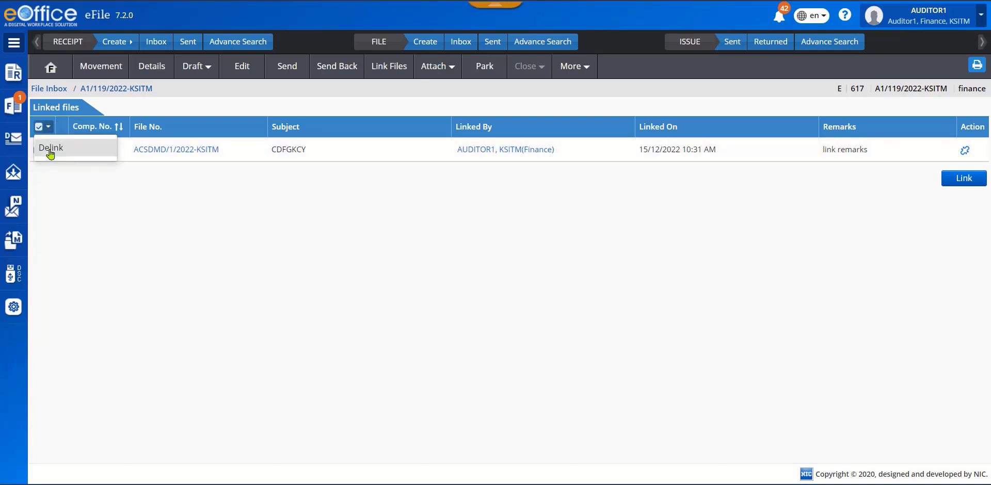
pyautogui.click(356, 211)
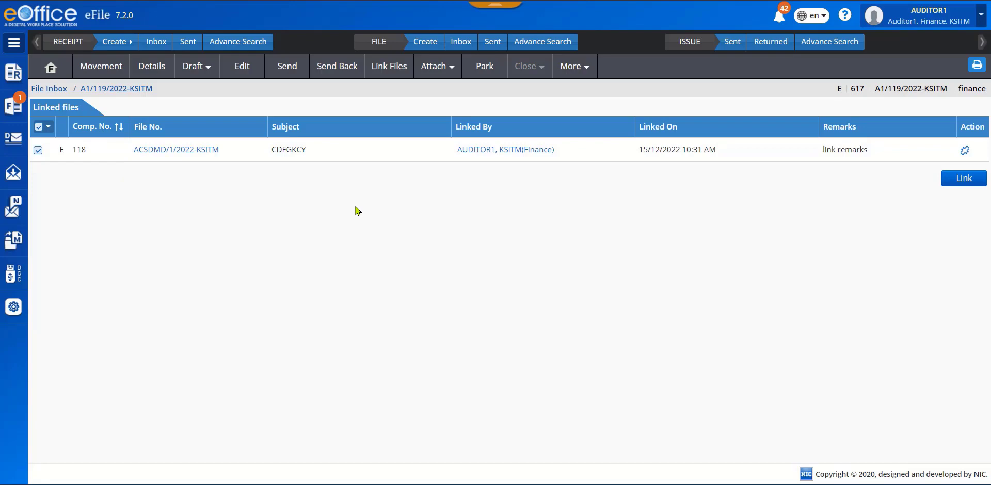
pyautogui.click(174, 150)
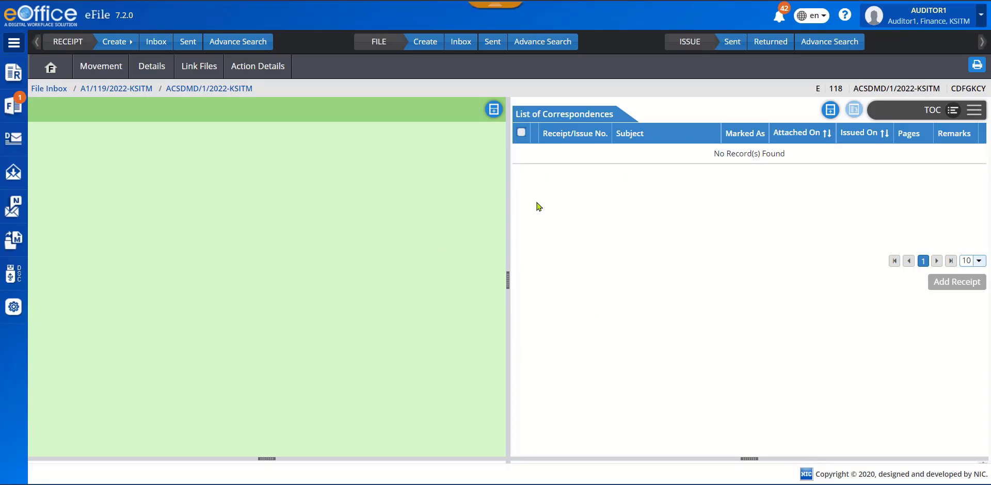
pyautogui.click(111, 89)
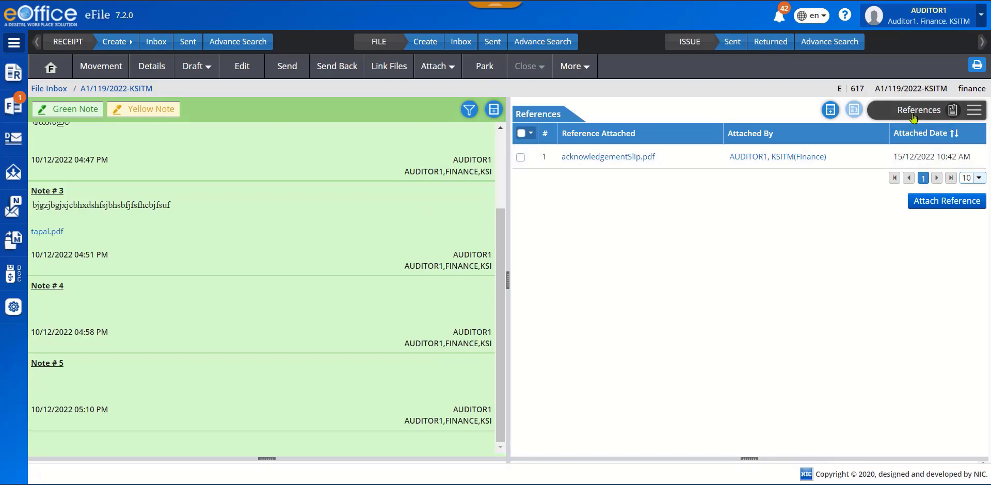
# Step: Attach the CDS-Ktm PDF from the Documents folder to the file as a reference
pyautogui.click(977, 114)
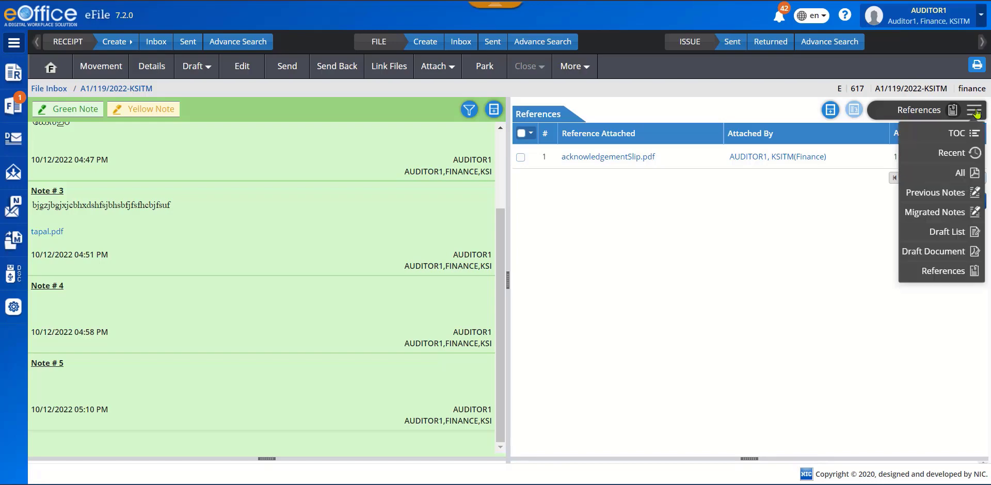
pyautogui.click(943, 274)
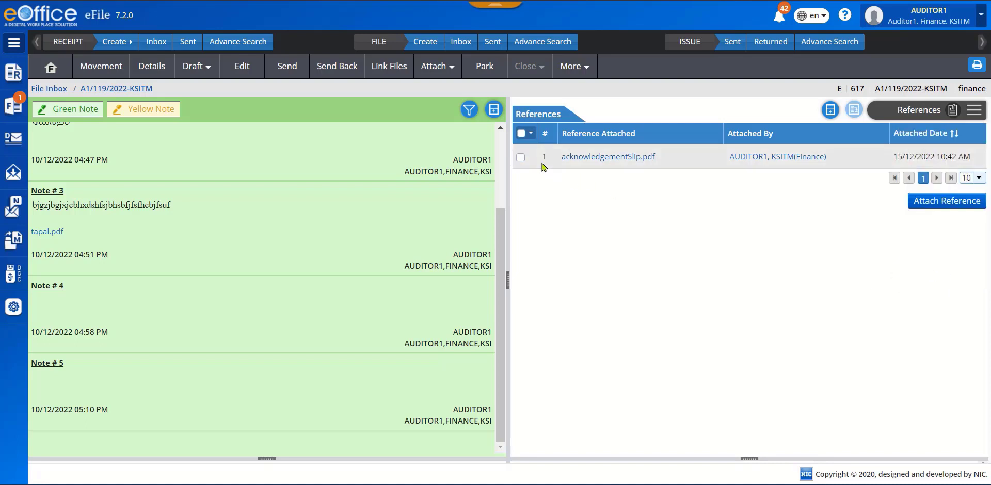
pyautogui.click(943, 206)
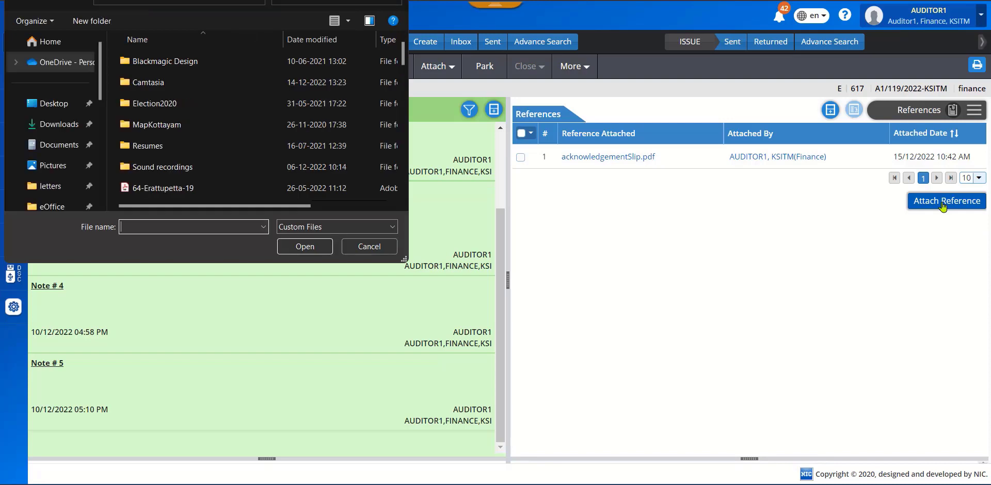
pyautogui.click(66, 143)
pyautogui.scroll(-4, 209, 155)
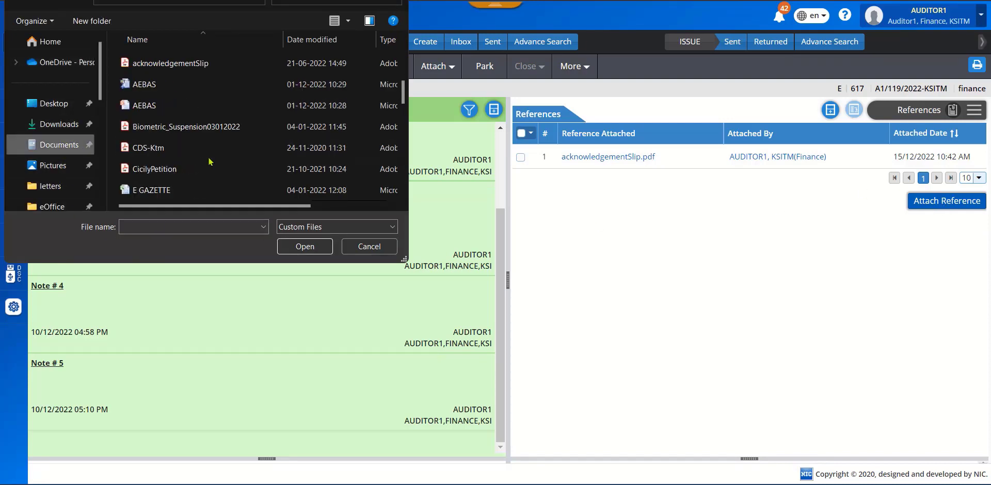
pyautogui.click(146, 149)
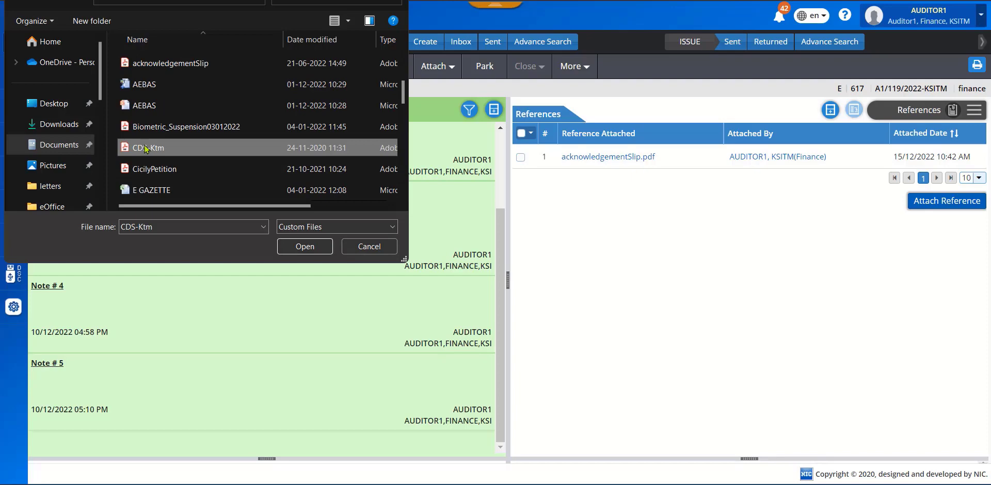
pyautogui.click(310, 247)
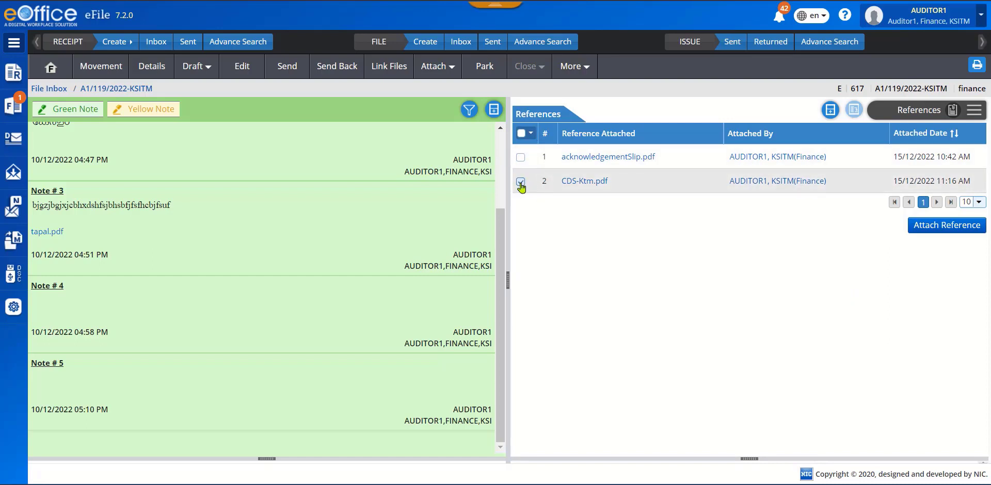
# Step: Delete the CDS-Ktm.pdf reference from the file and confirm the deletion
pyautogui.click(530, 133)
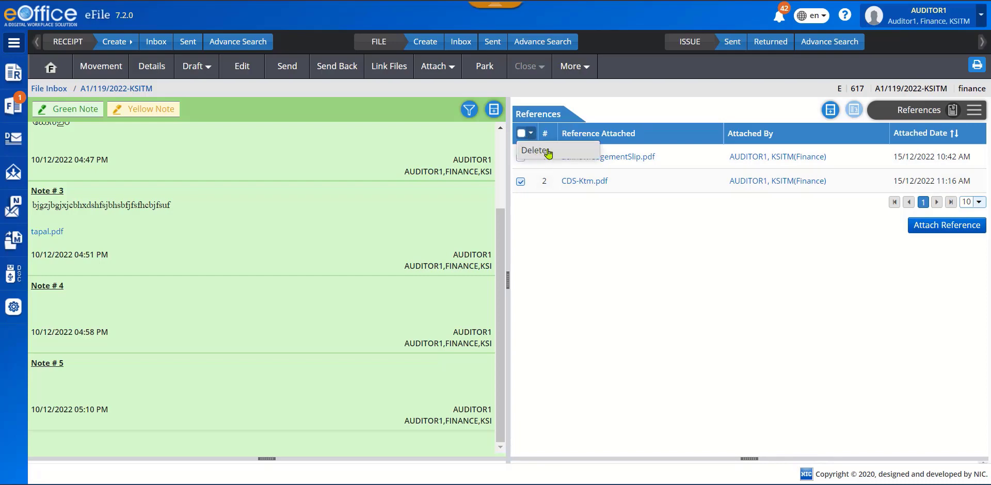
pyautogui.click(548, 151)
pyautogui.click(547, 100)
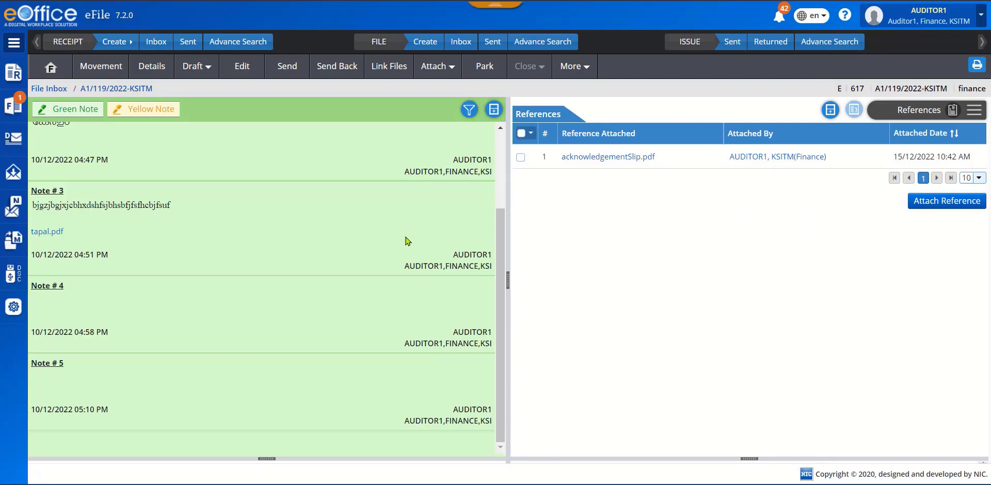
# Step: Park file A1/119/2022-KSITM with parking due date 31/03/2023 and the remark "park remarks"
pyautogui.click(484, 67)
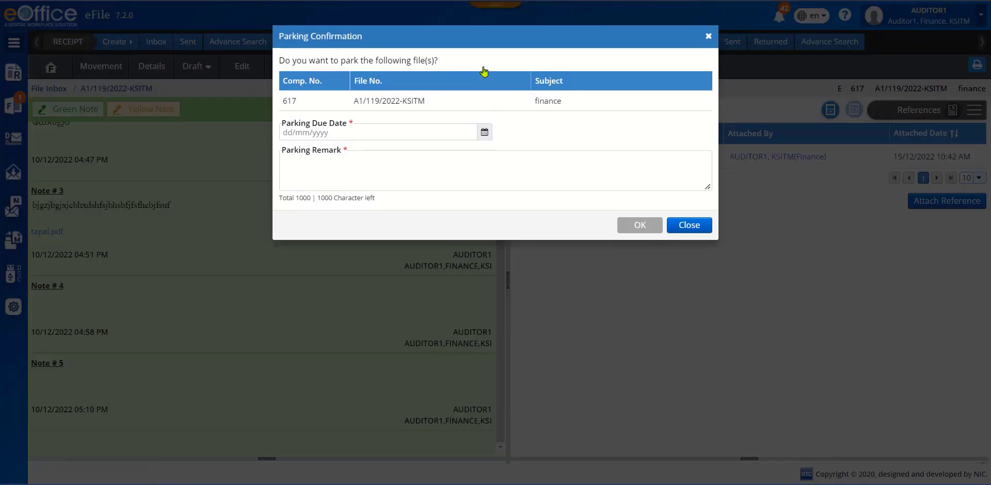
pyautogui.click(485, 133)
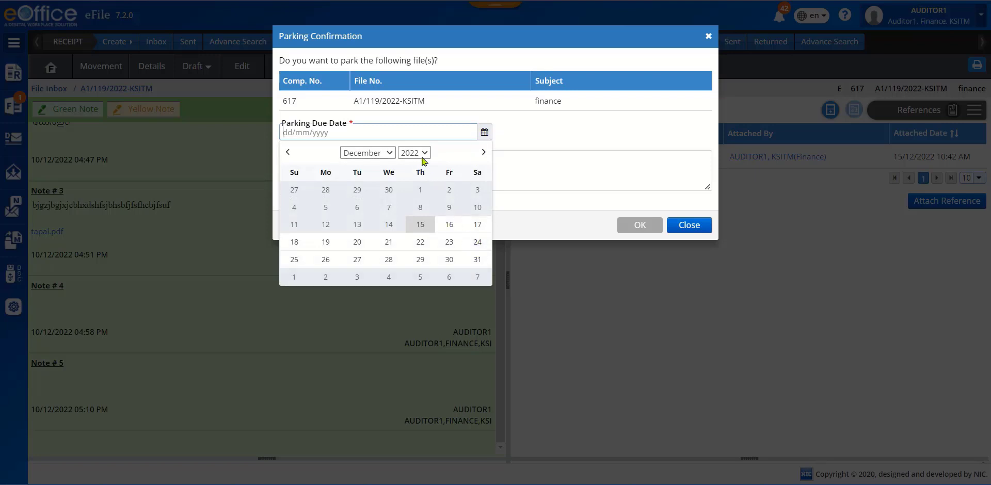
pyautogui.click(424, 153)
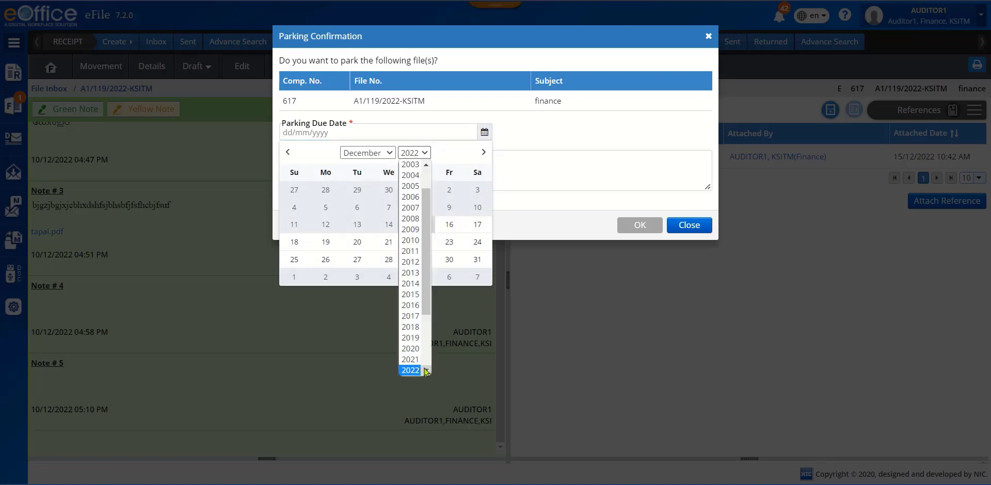
pyautogui.scroll(-1, 413, 367)
pyautogui.click(385, 152)
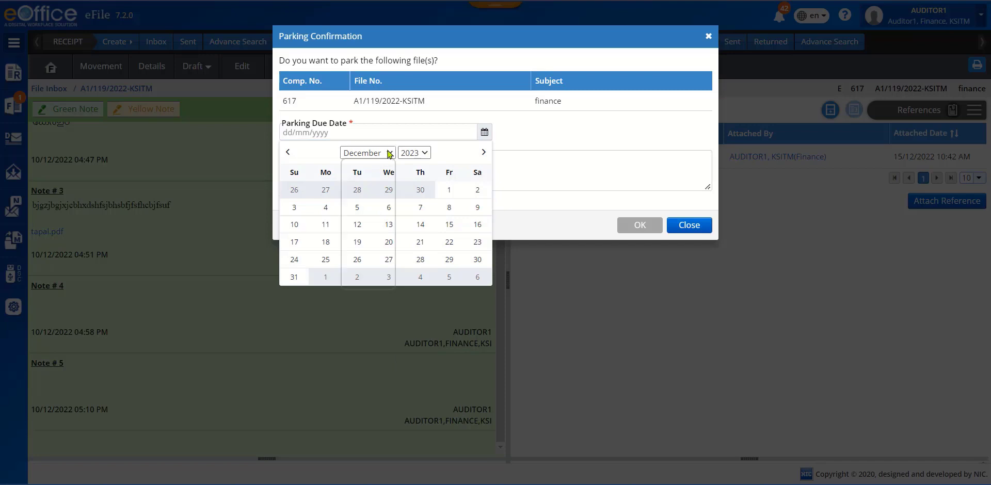
pyautogui.click(364, 186)
pyautogui.click(450, 259)
pyautogui.click(365, 161)
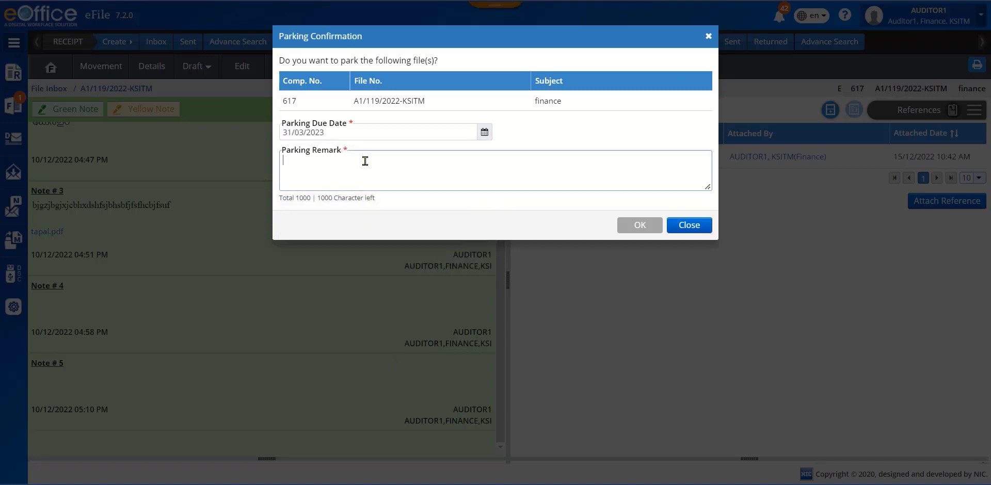
pyautogui.write('park remarks')
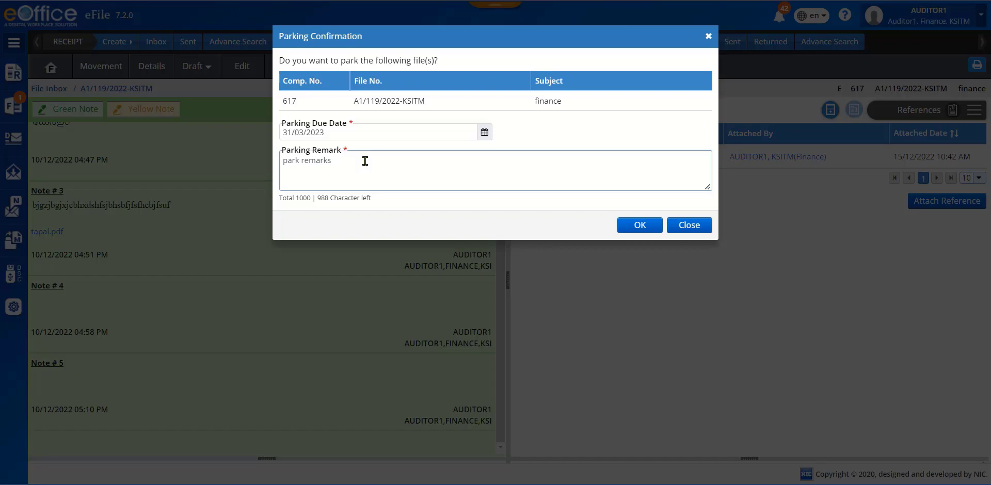
pyautogui.click(638, 228)
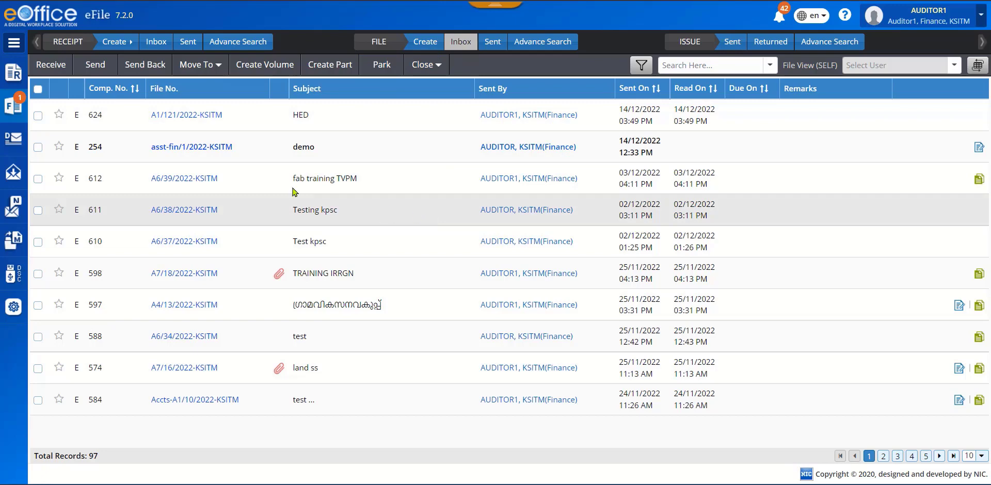
# Step: View the parked files list and check the parking due date extension for A1/119/2022-KSITM, closing it without changing the date
pyautogui.moveTo(13, 111)
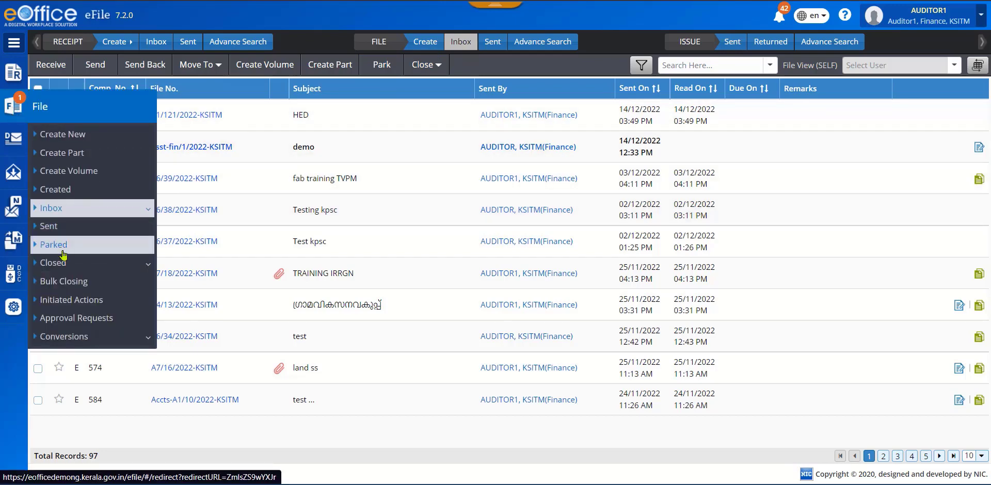
pyautogui.click(61, 249)
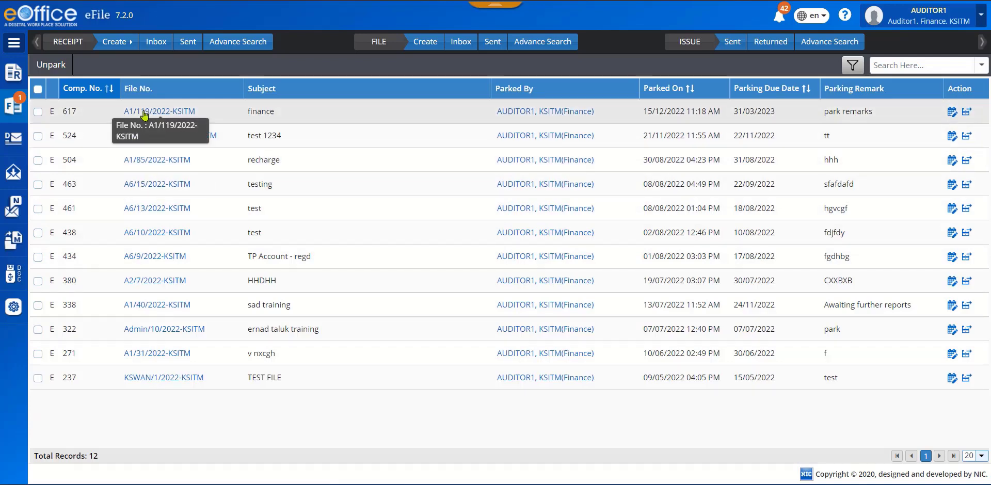
pyautogui.click(952, 112)
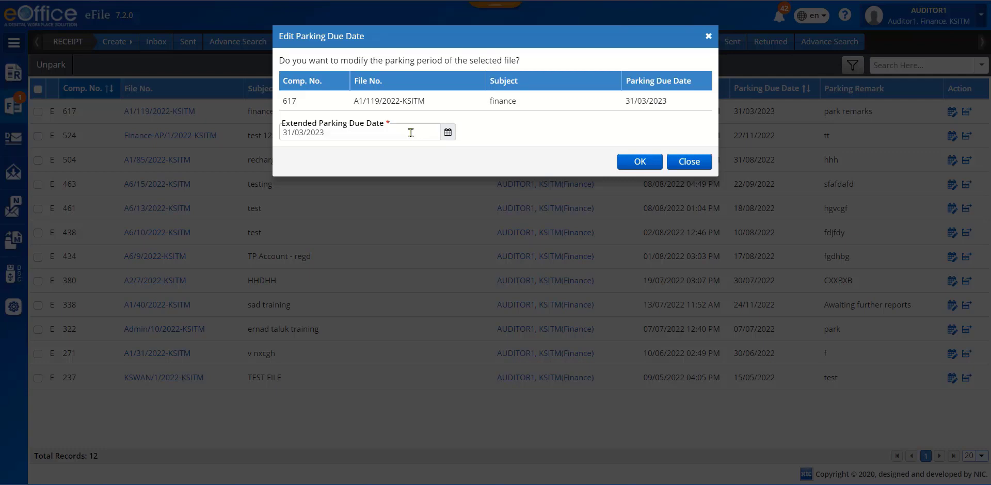
pyautogui.click(696, 163)
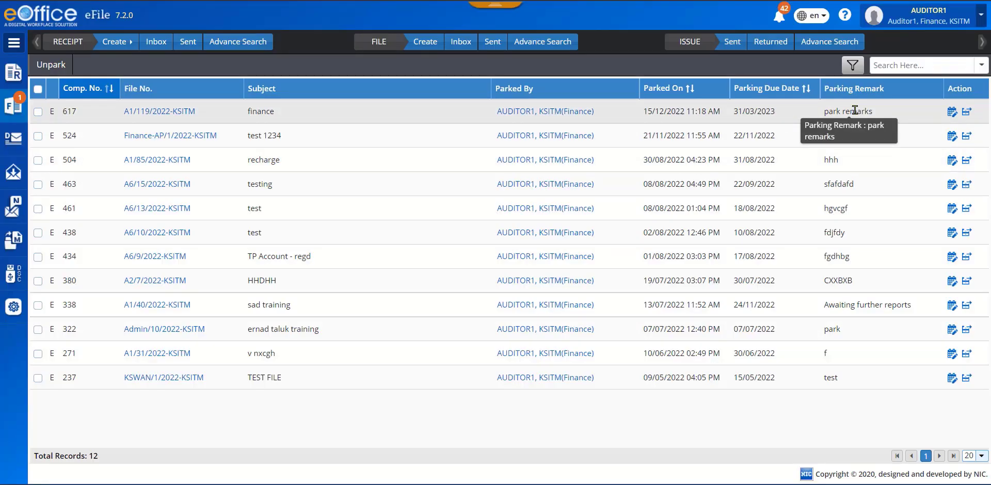
# Step: Unpark file A1/119/2022-KSITM with the remark "test remarks"
pyautogui.click(969, 113)
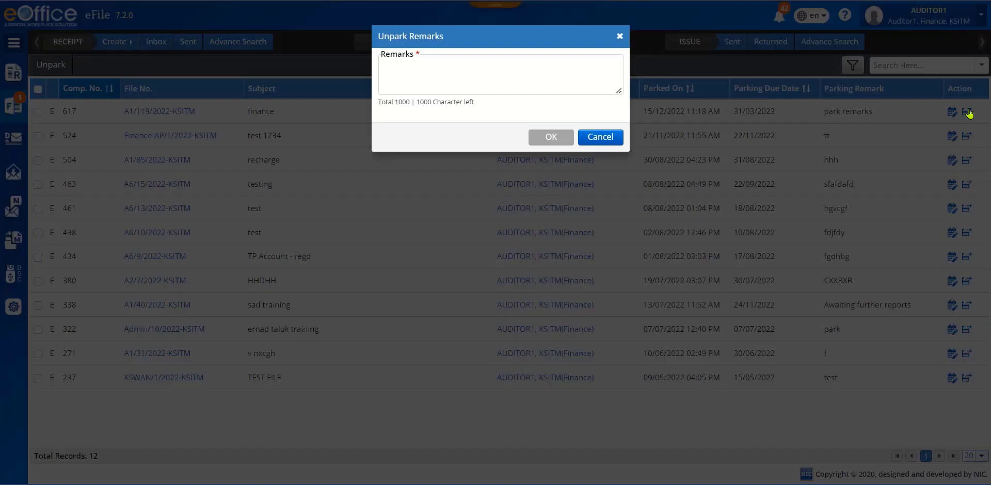
pyautogui.click(493, 78)
pyautogui.write('test remarks')
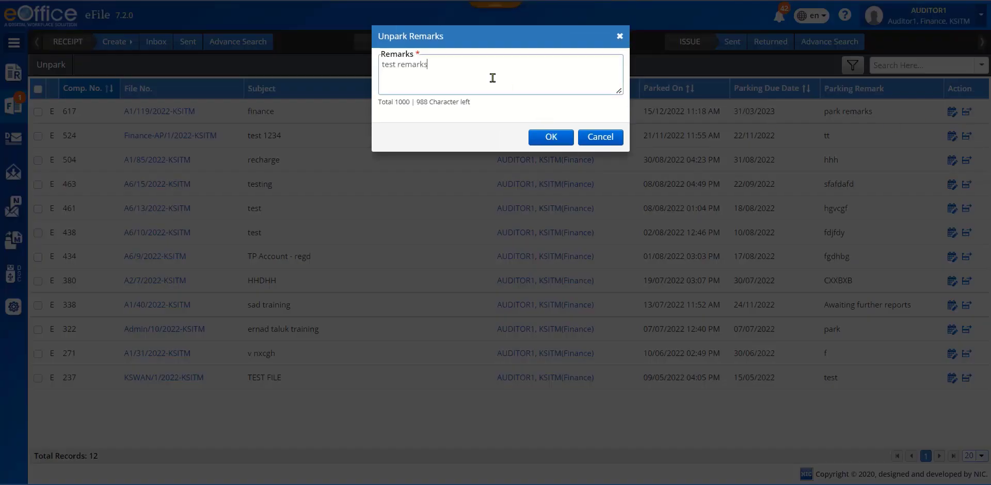
pyautogui.click(550, 136)
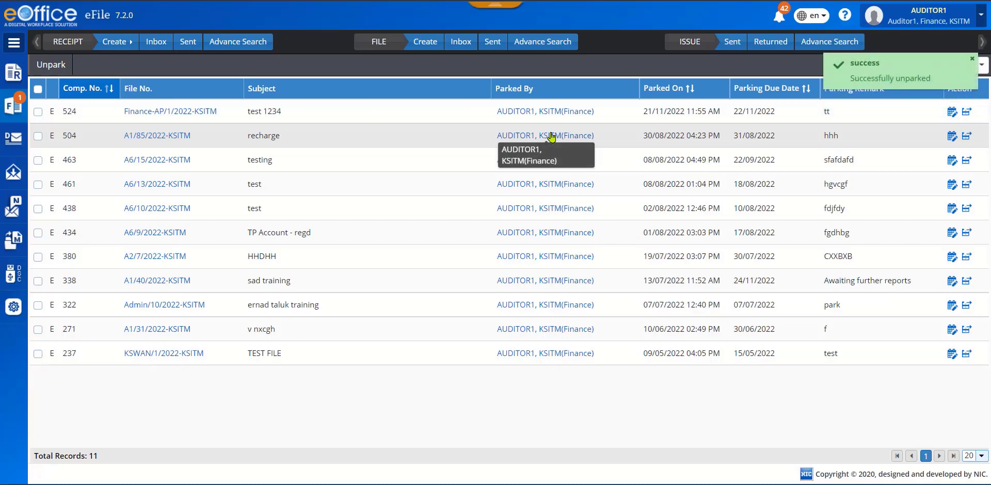
# Step: Reopen A1/119/2022-KSITM from the file inbox and create a part file of it with the description "finance"
pyautogui.click(461, 42)
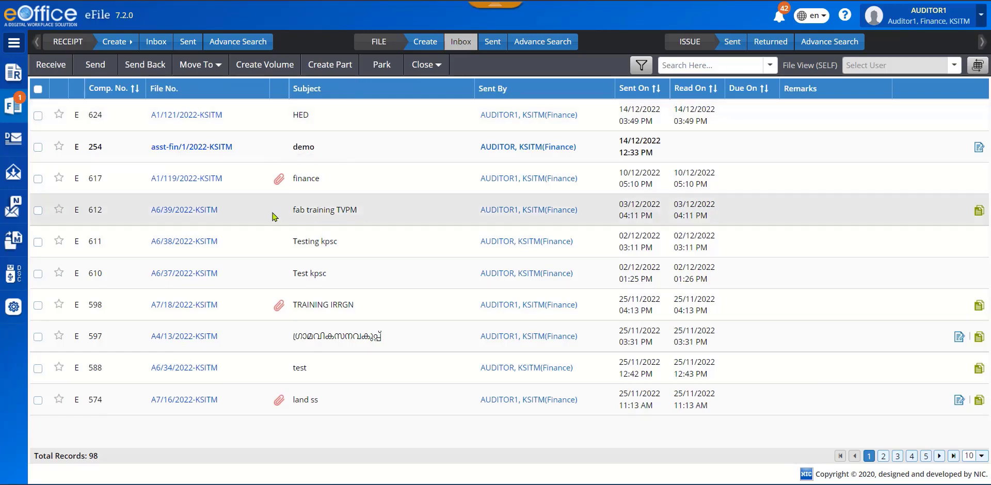
pyautogui.click(183, 179)
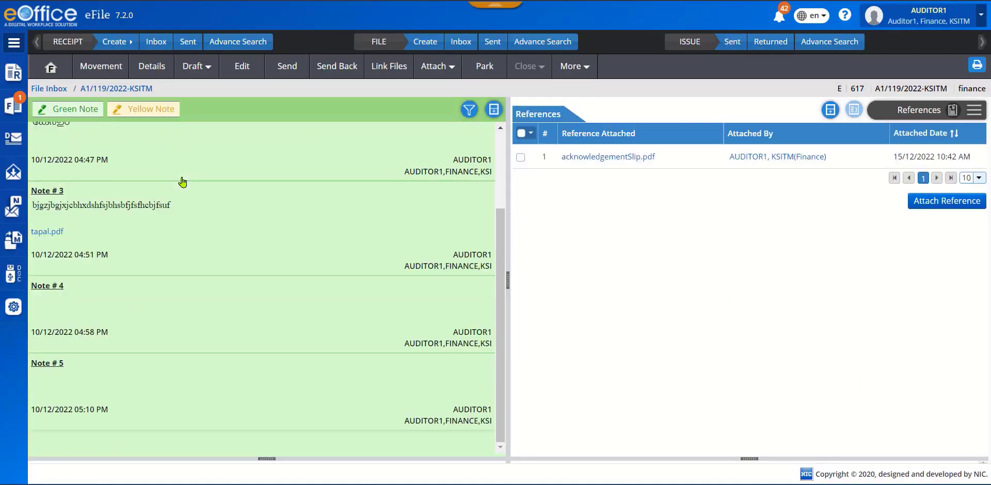
pyautogui.click(589, 70)
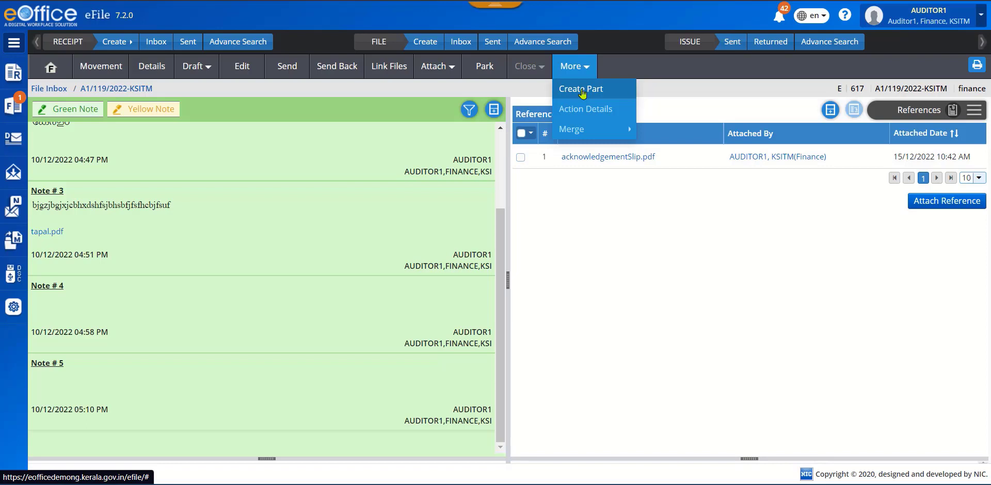
pyautogui.click(581, 90)
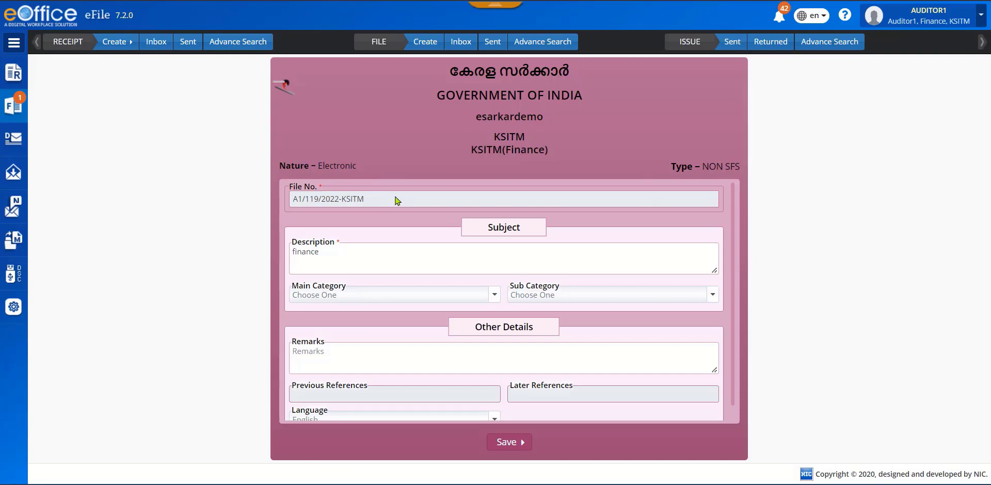
pyautogui.click(406, 258)
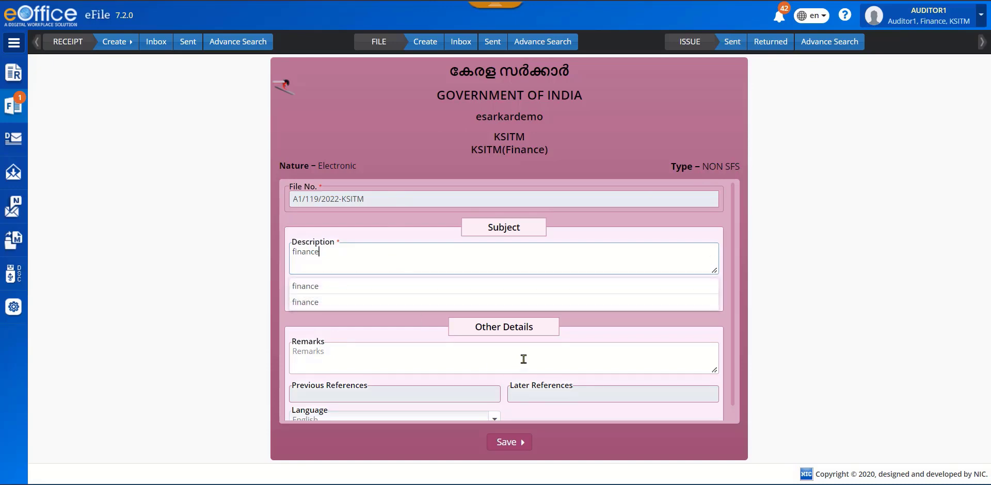
pyautogui.click(501, 443)
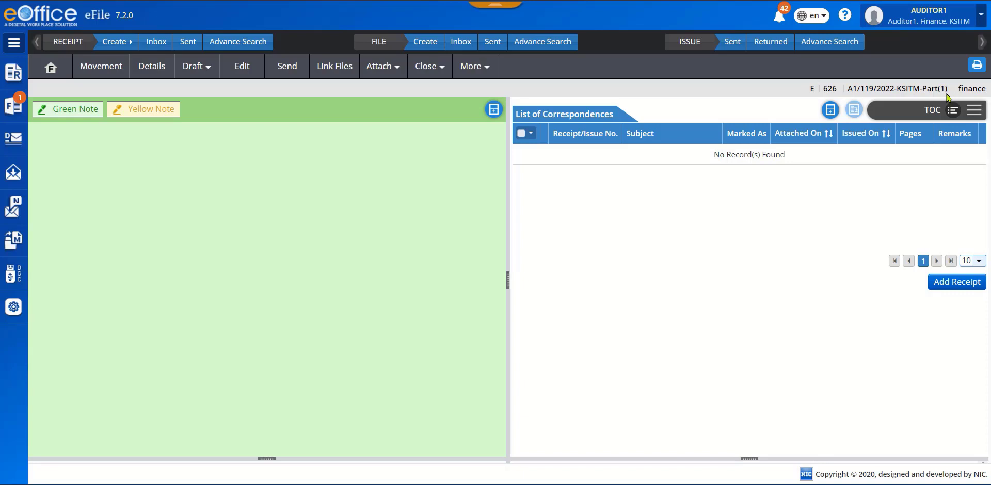
# Step: Return to A1/119/2022-KSITM from the file inbox and check the Merge option among its additional actions
pyautogui.click(460, 45)
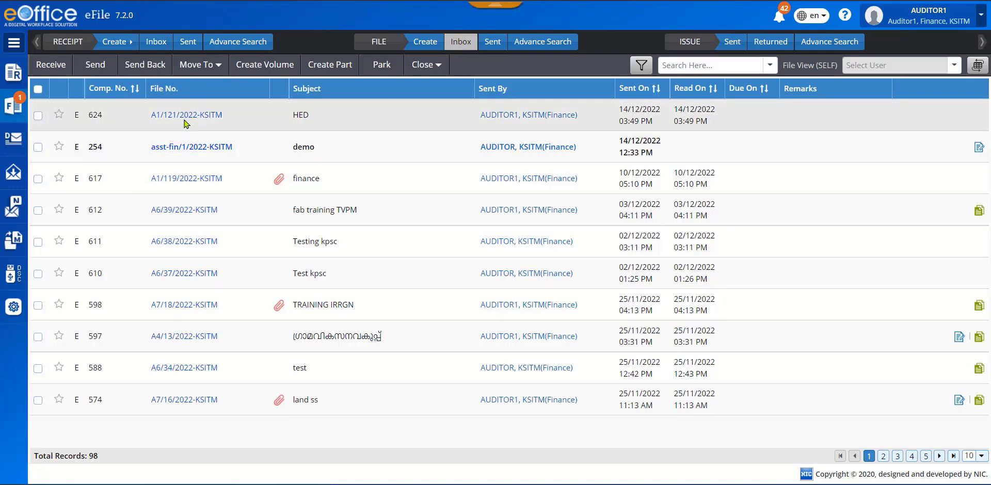
pyautogui.click(177, 184)
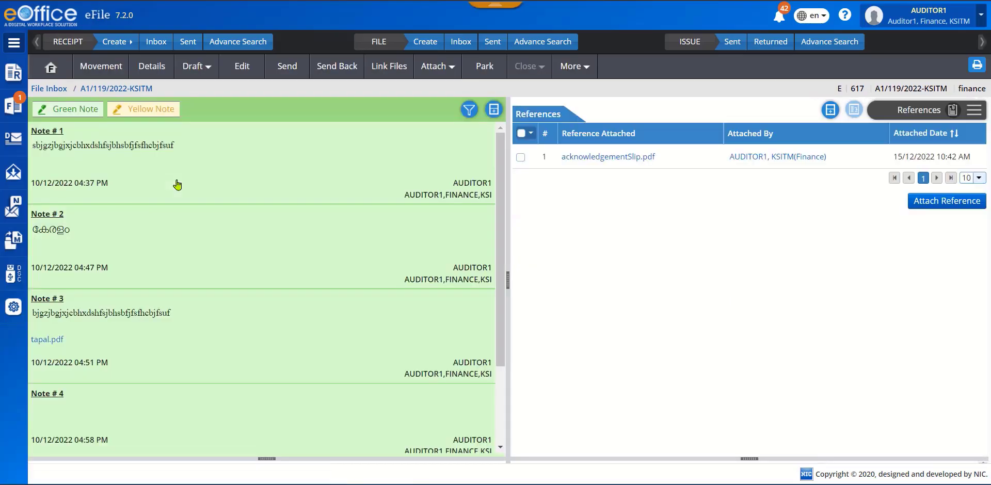
pyautogui.scroll(-2, 177, 184)
pyautogui.click(591, 69)
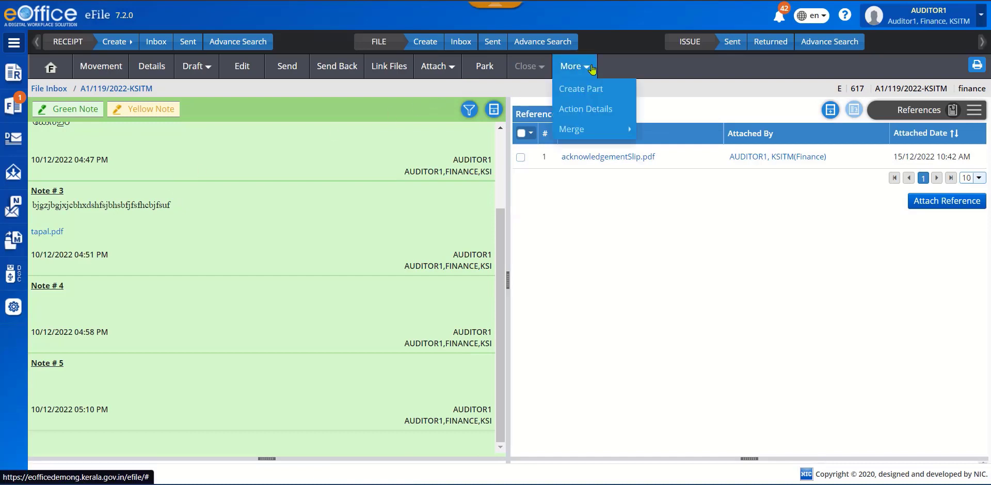
pyautogui.click(582, 133)
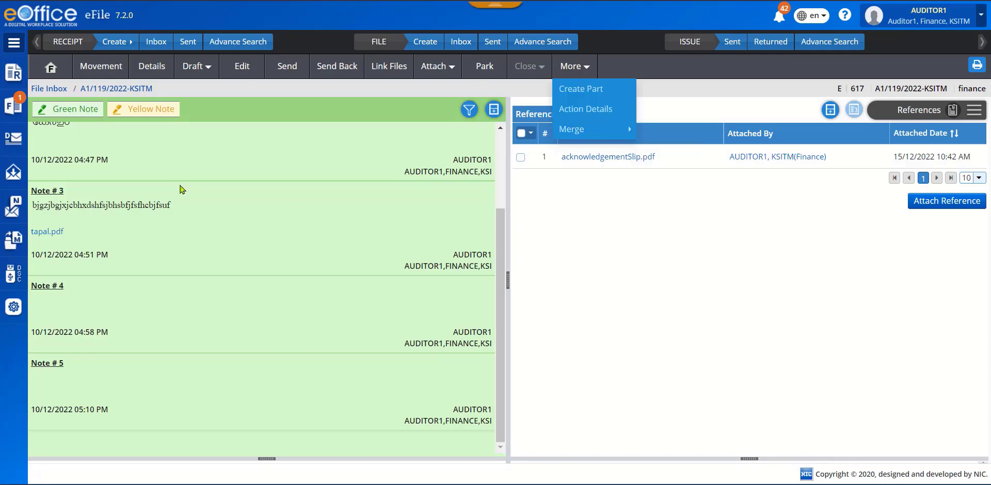
# Step: Review the file's details along with its attached/detached, linked/delinked and referred history
pyautogui.click(150, 68)
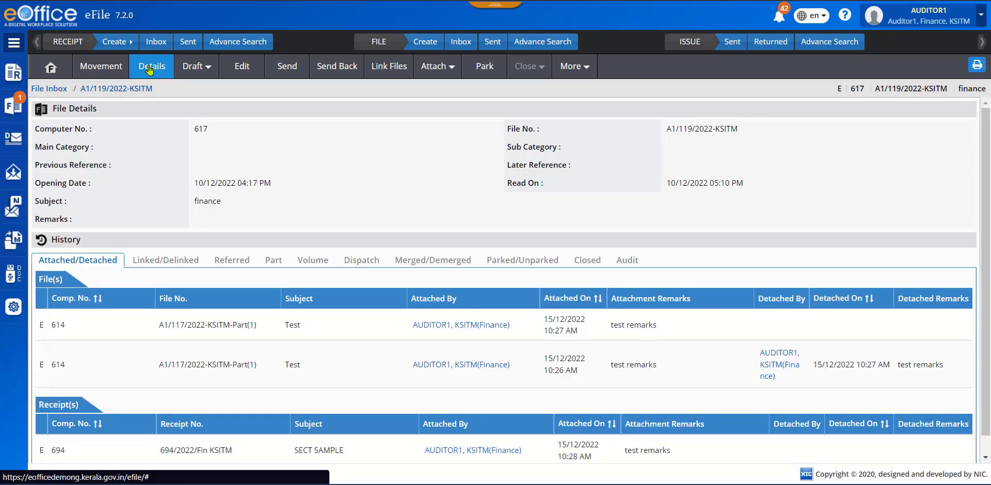
pyautogui.scroll(-1, 134, 312)
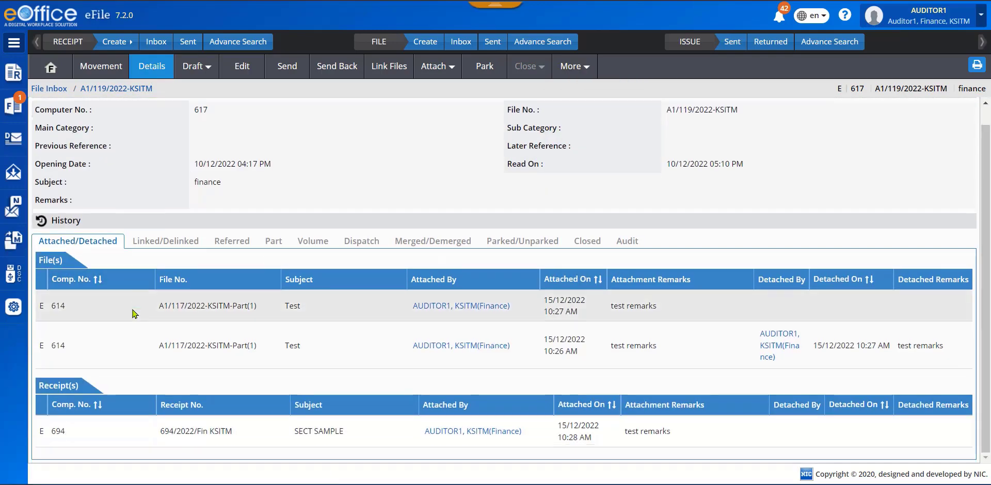
pyautogui.scroll(1, 134, 313)
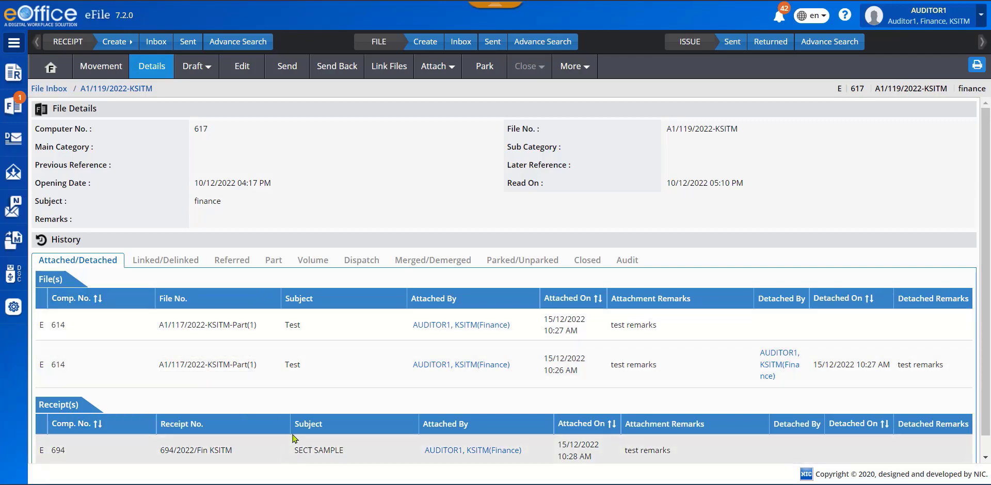
pyautogui.click(163, 261)
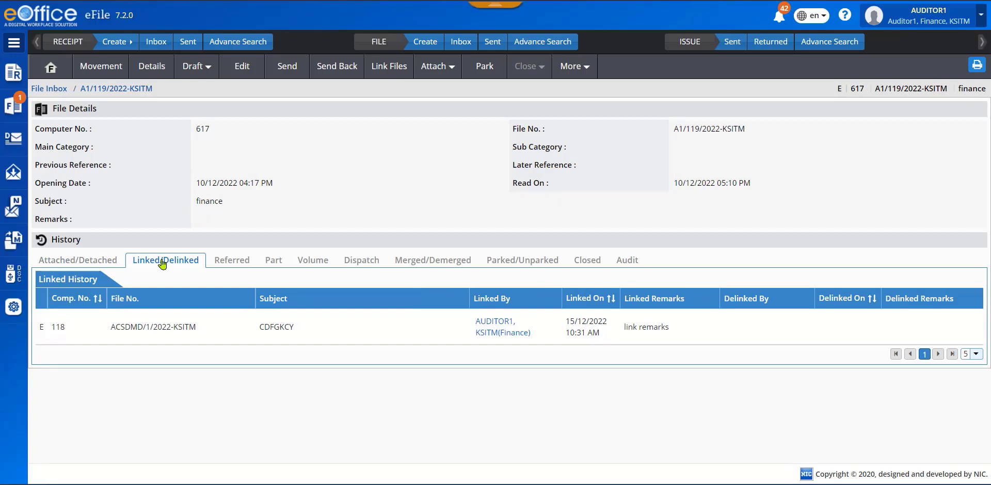
pyautogui.click(230, 266)
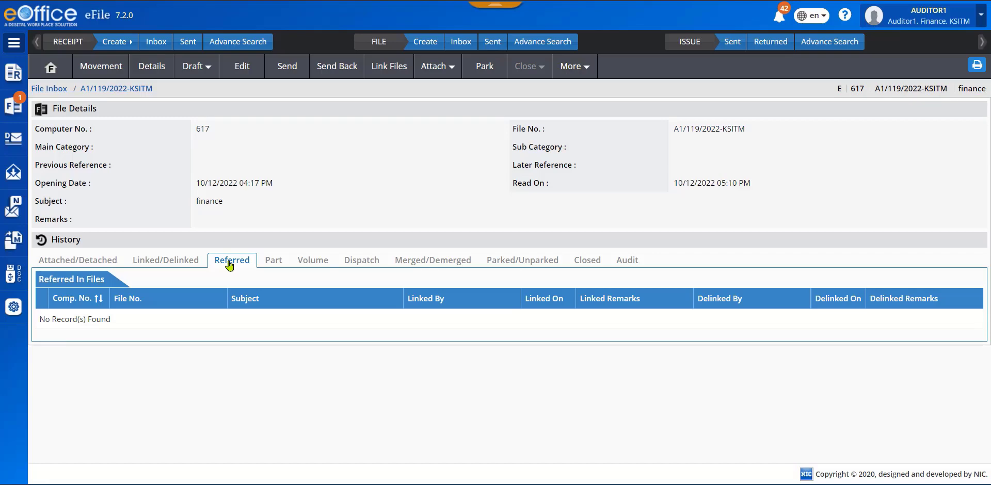
pyautogui.click(177, 265)
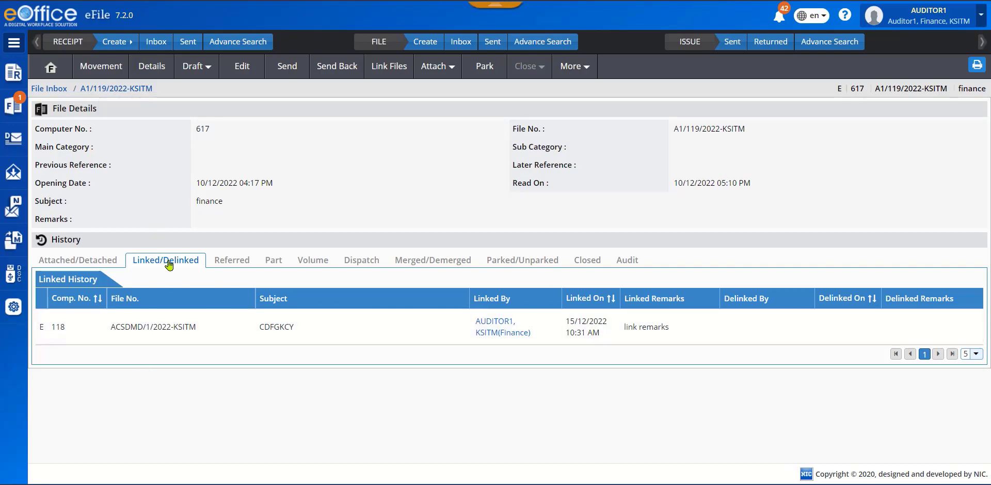
pyautogui.click(231, 259)
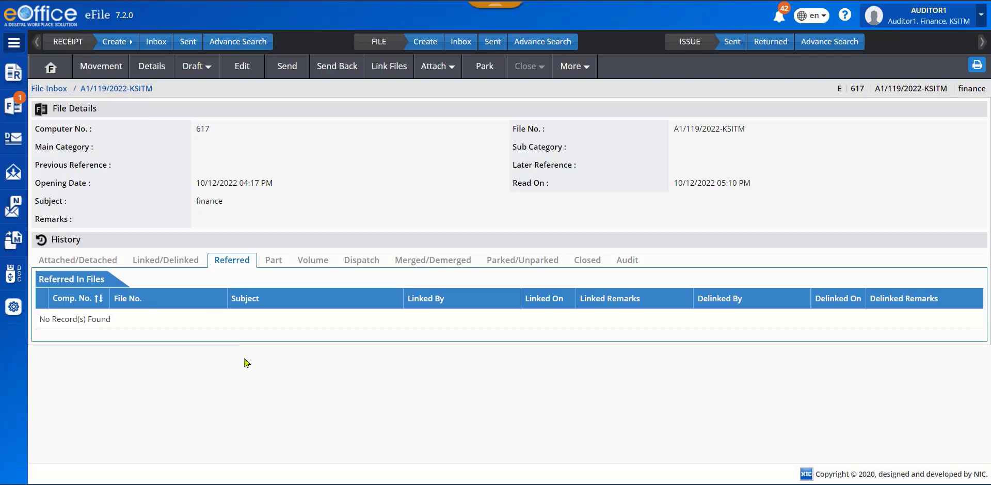
# Step: Review the file's part, volume and dispatch history, and view the issue details of dispatch DIS/854/2022
pyautogui.click(273, 261)
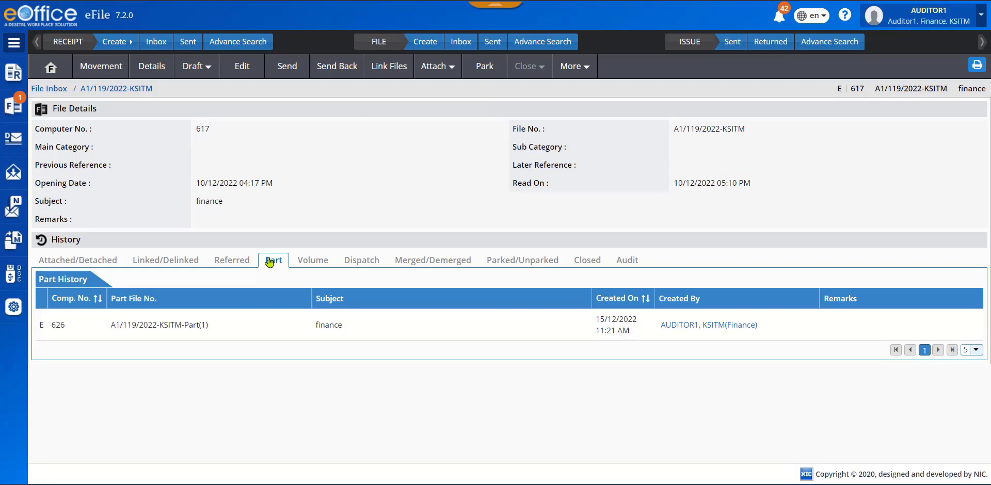
pyautogui.click(313, 262)
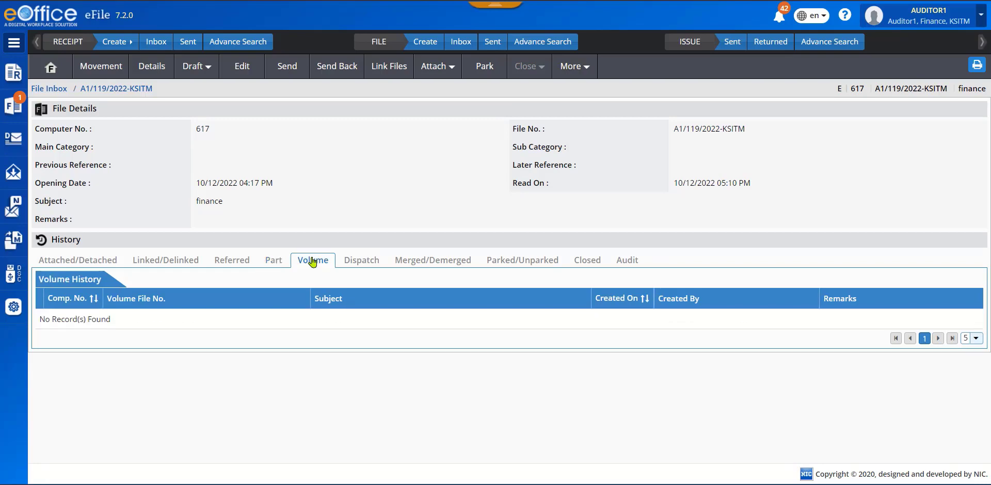
pyautogui.click(364, 263)
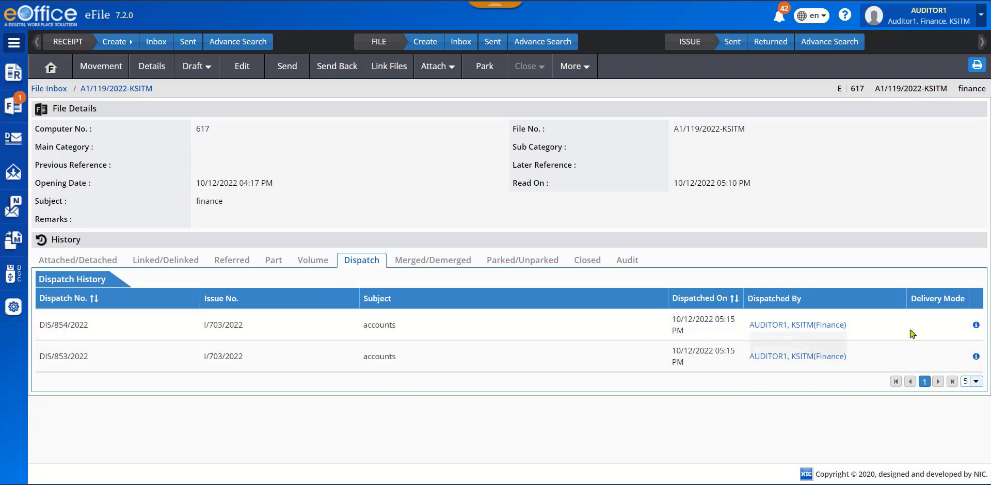
pyautogui.click(977, 327)
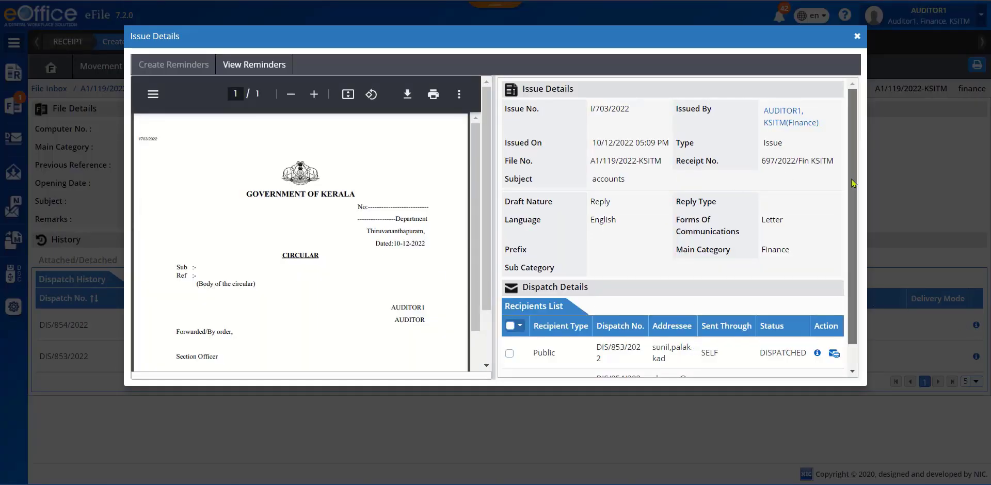
# Step: Check the recipients in the issue's dispatch details, then review the file's merged/demerged, parked/unparked and closed history
pyautogui.scroll(-1, 852, 180)
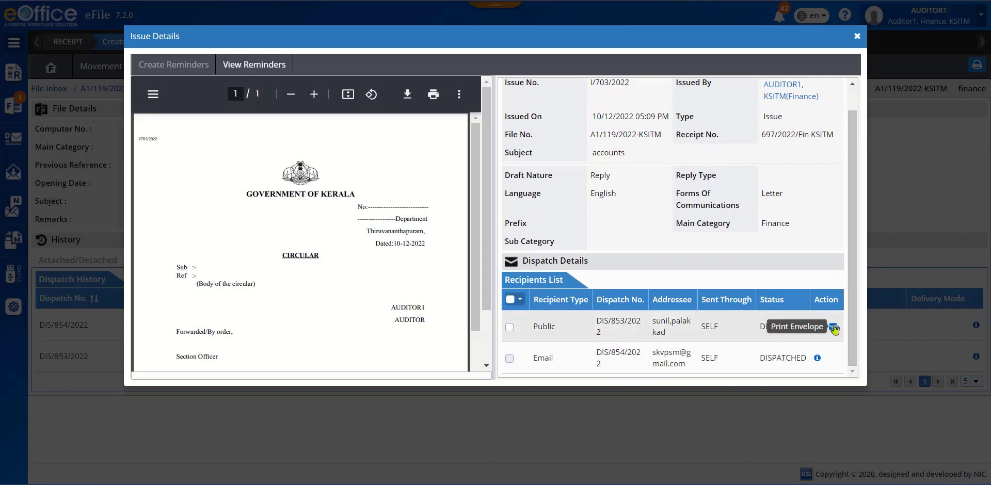
pyautogui.click(857, 36)
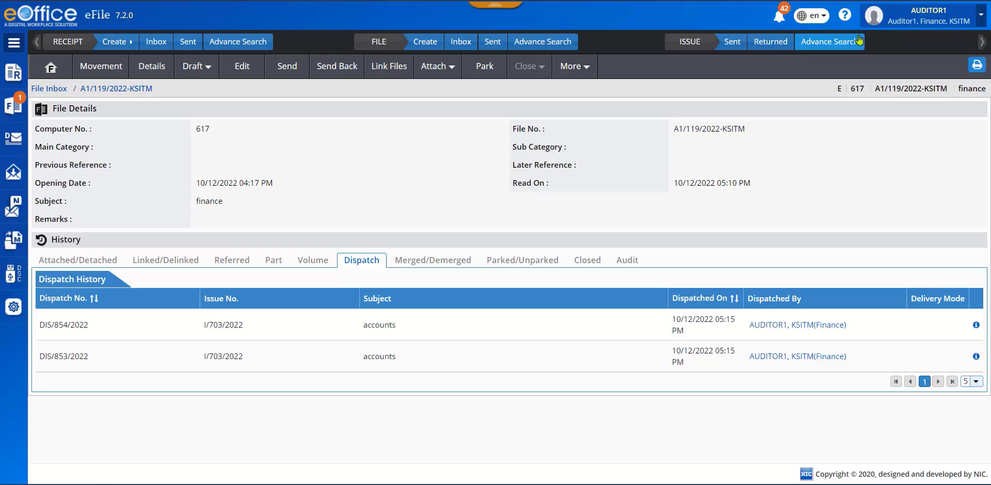
pyautogui.click(427, 261)
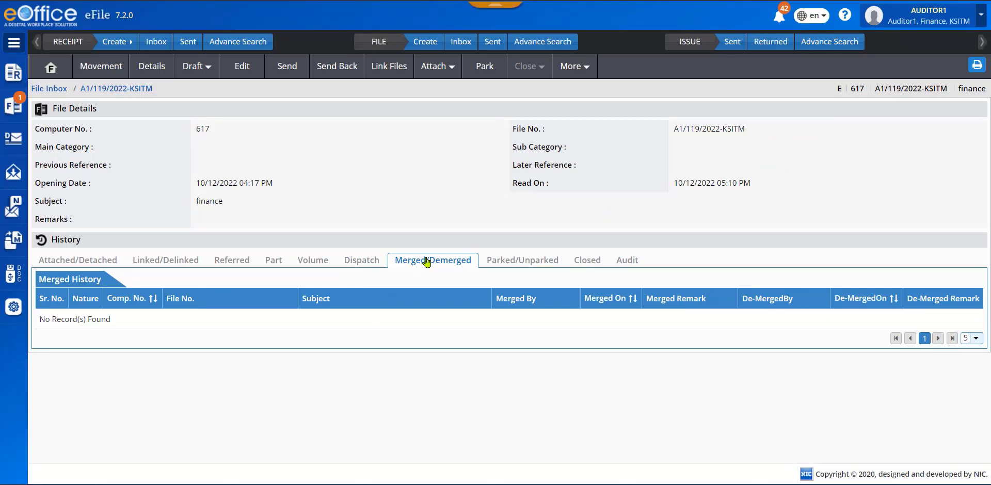
pyautogui.click(526, 262)
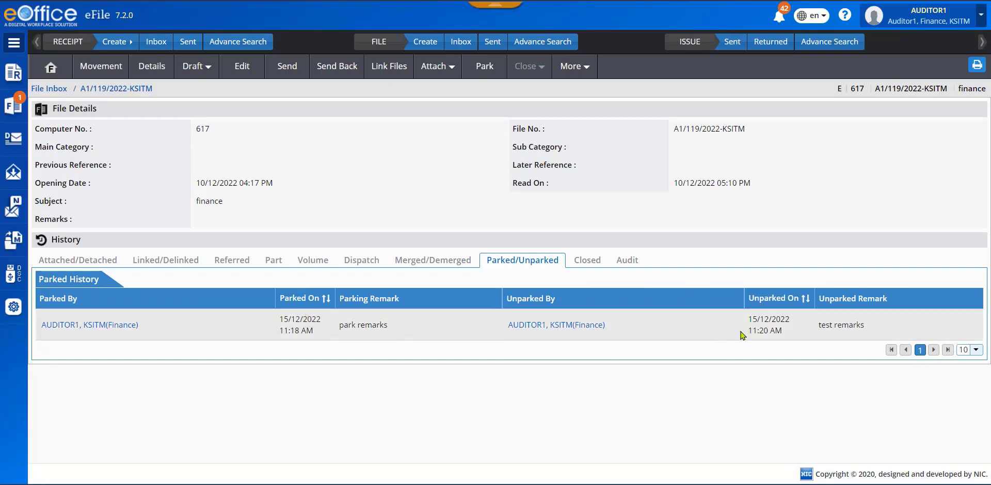
pyautogui.click(588, 263)
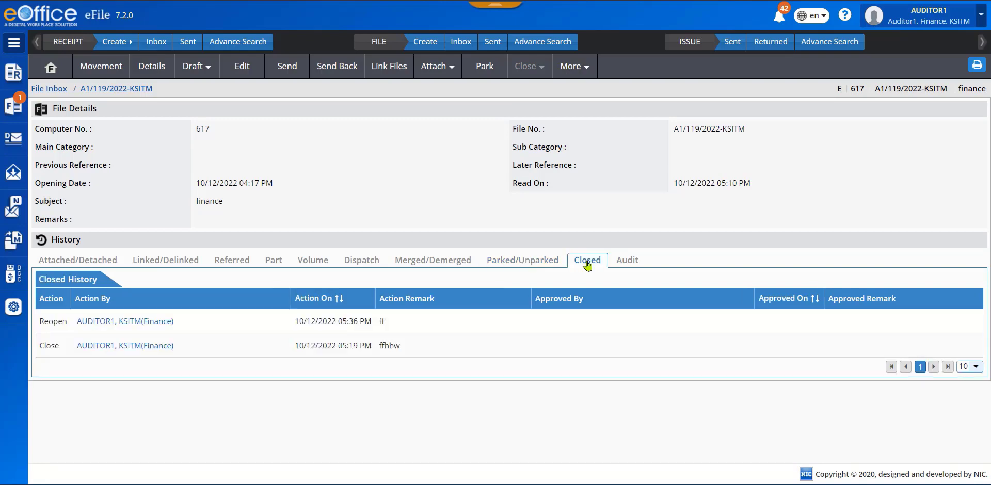
# Step: Return to the file's notes, view its draft document and show the available draft actions
pyautogui.click(52, 69)
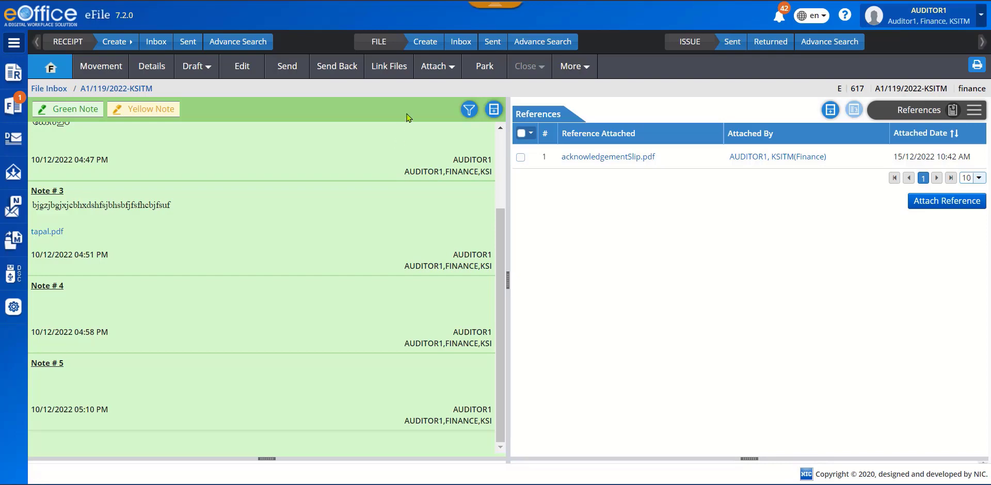
pyautogui.click(210, 70)
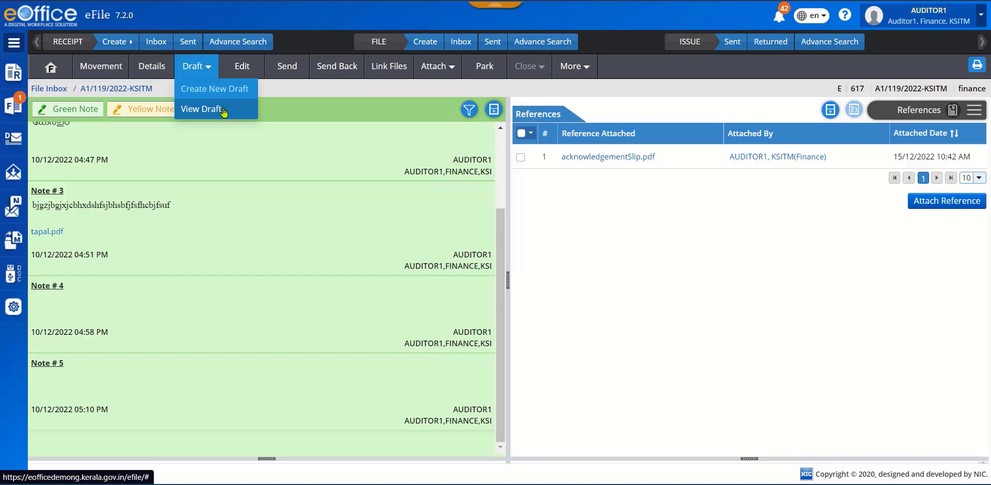
pyautogui.click(975, 111)
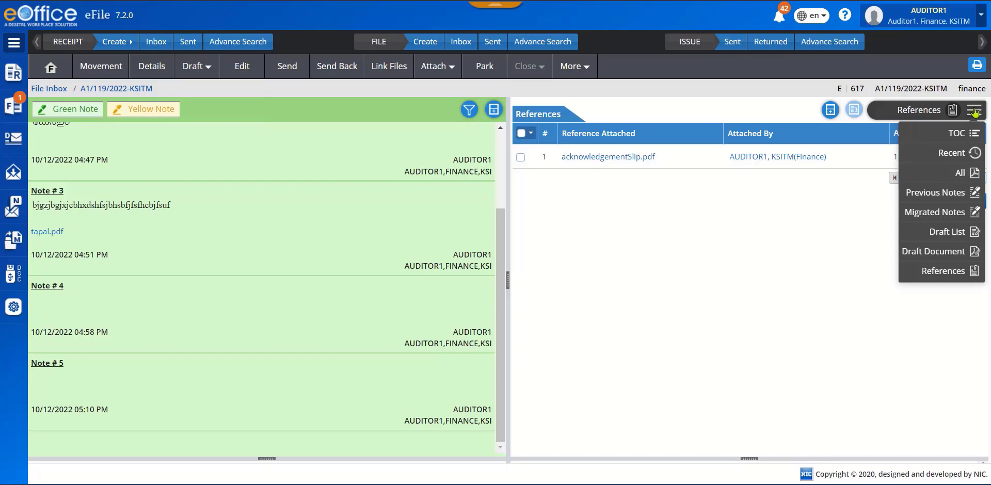
pyautogui.click(938, 253)
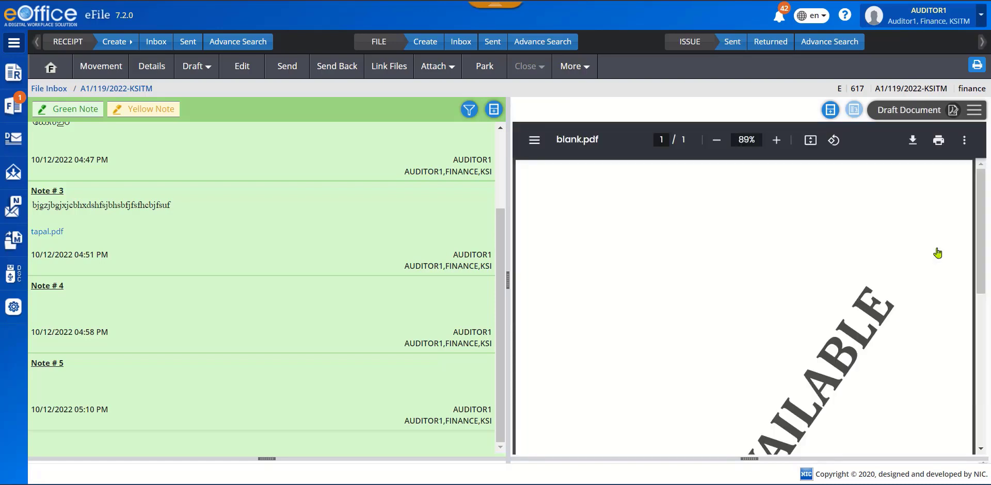
pyautogui.click(209, 67)
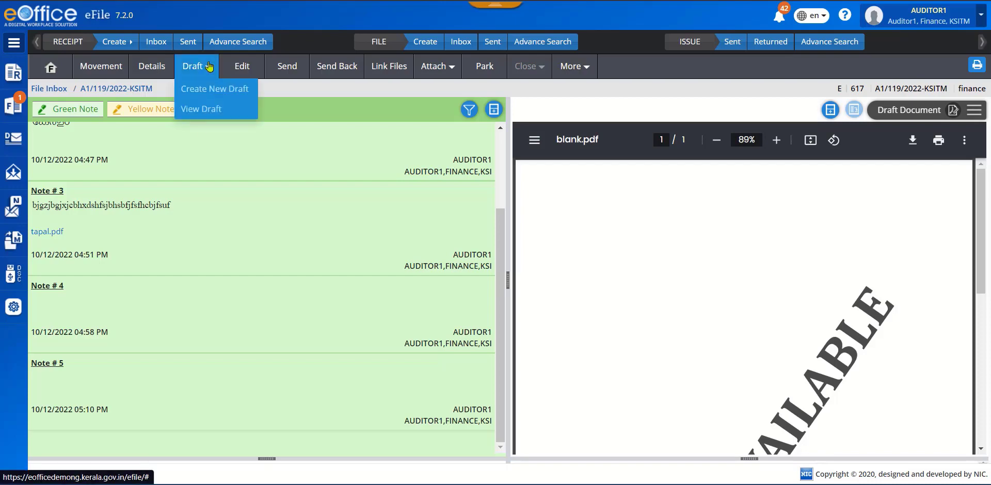